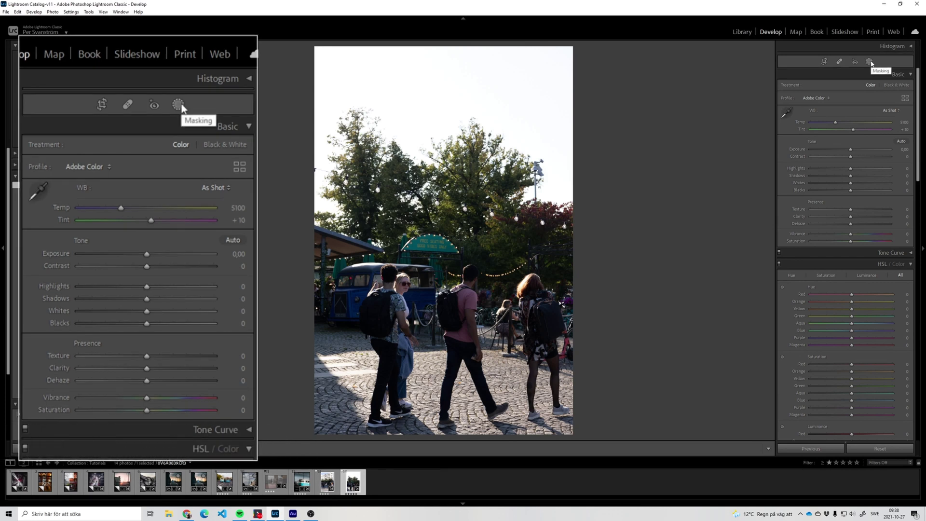
Step: Create a Select Subject mask of the walking people and a separate Select Sky mask
left_click(870, 62)
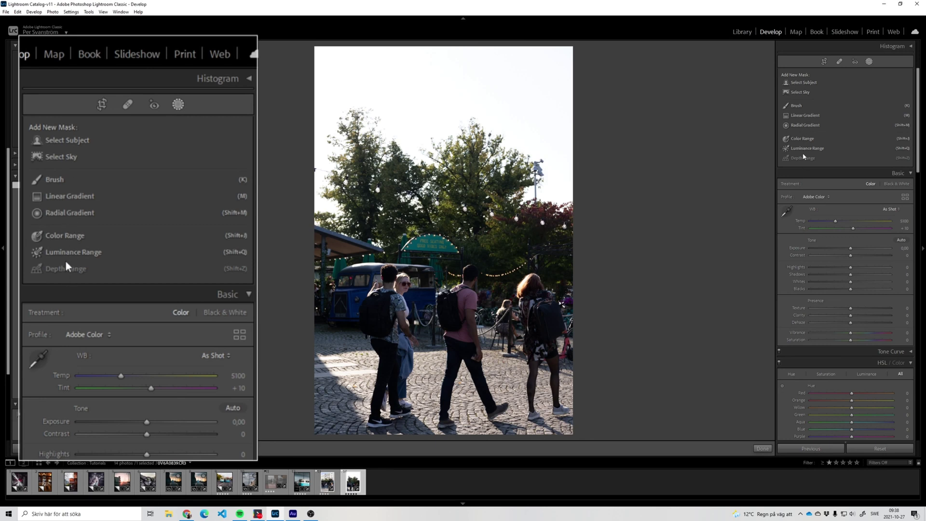
left_click(804, 83)
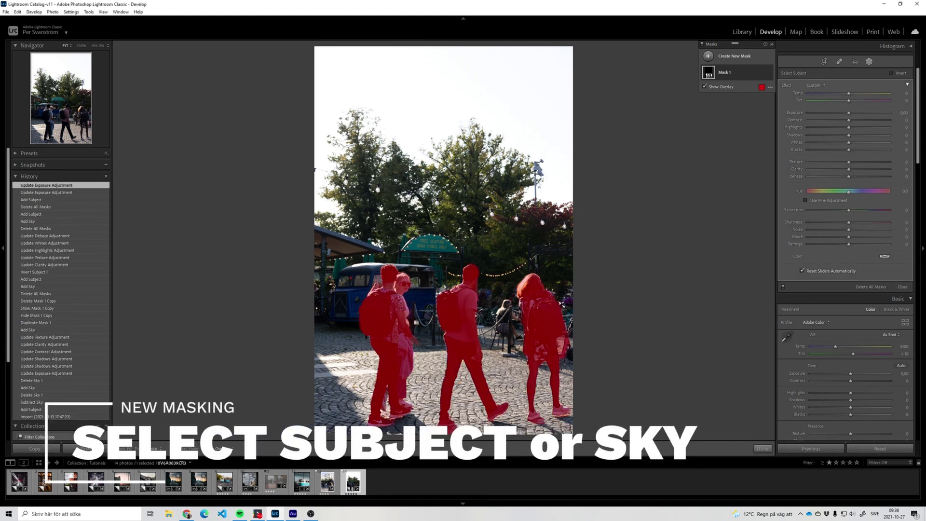
left_click(728, 57)
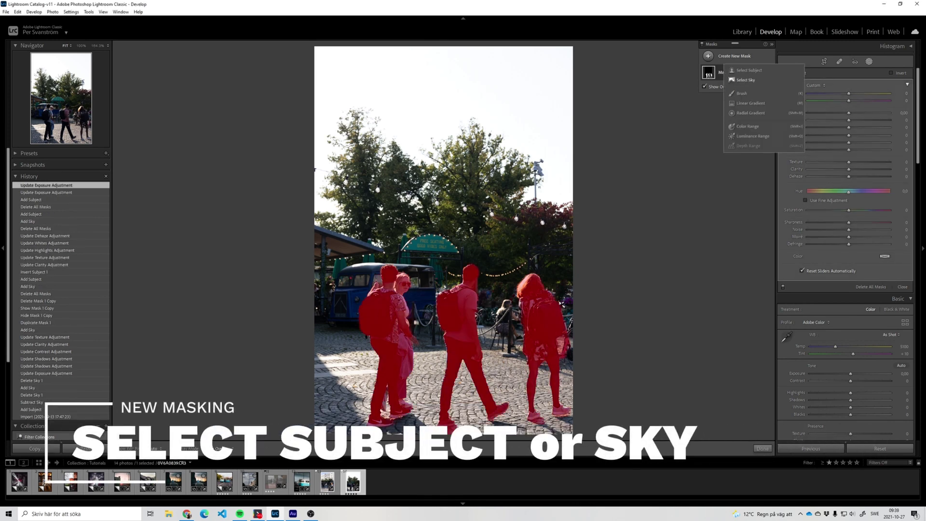
left_click(745, 79)
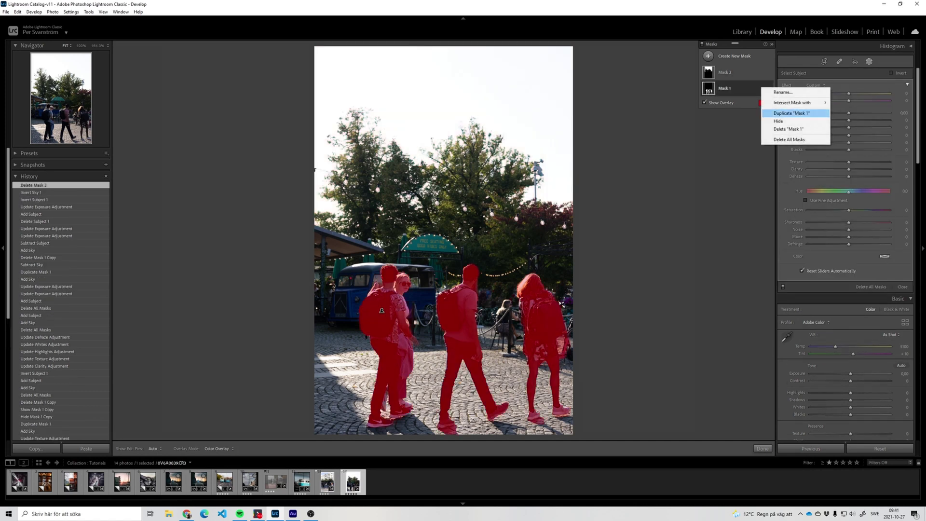
Step: Build a mask of the surroundings from a duplicate of Mask 1 by inverting its subject and subtracting the sky
left_click(791, 113)
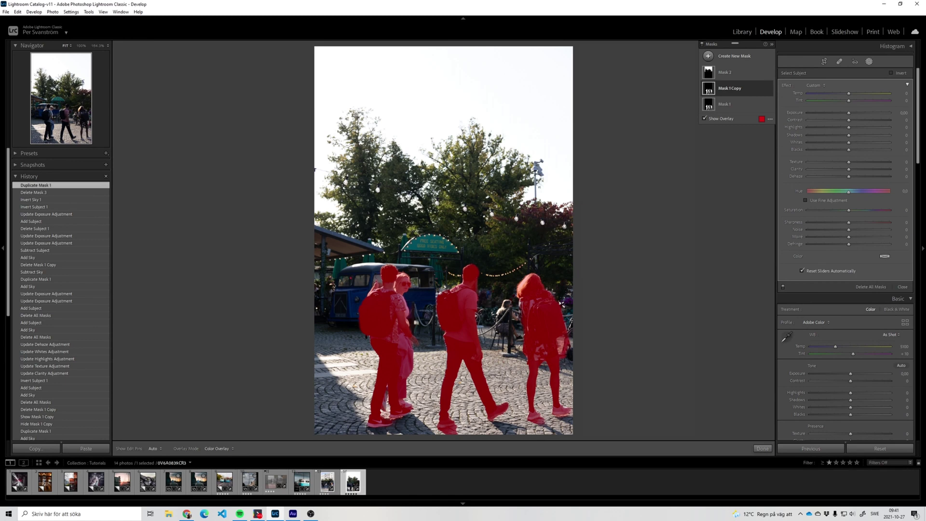
right_click(763, 88)
left_click(753, 89)
right_click(762, 101)
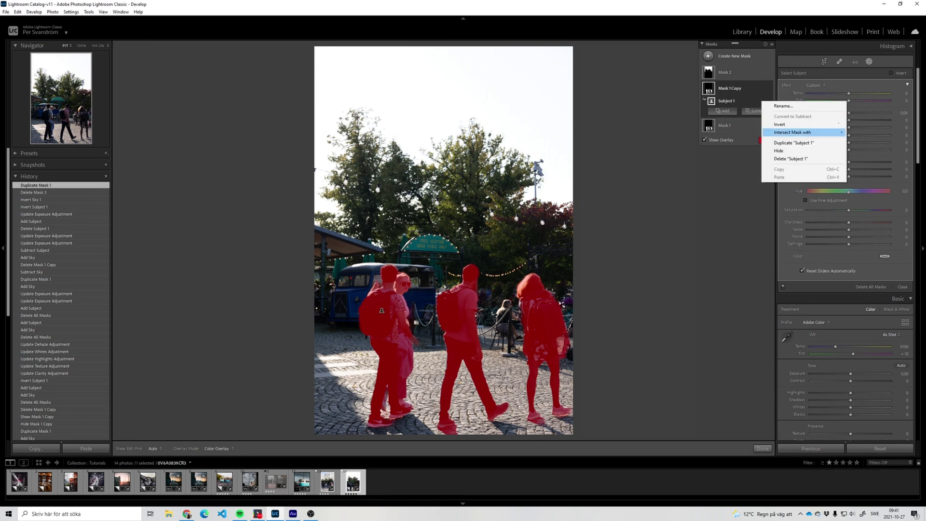
left_click(780, 124)
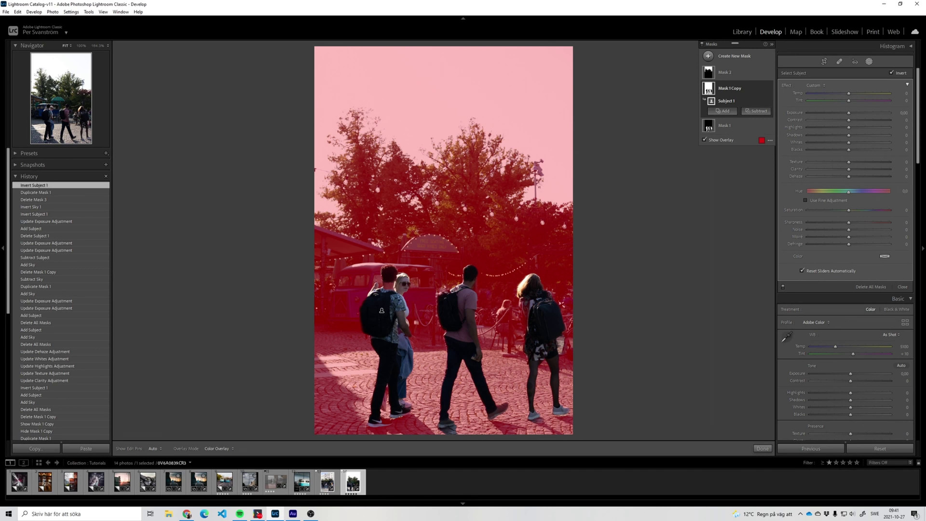
left_click(757, 111)
left_click(760, 136)
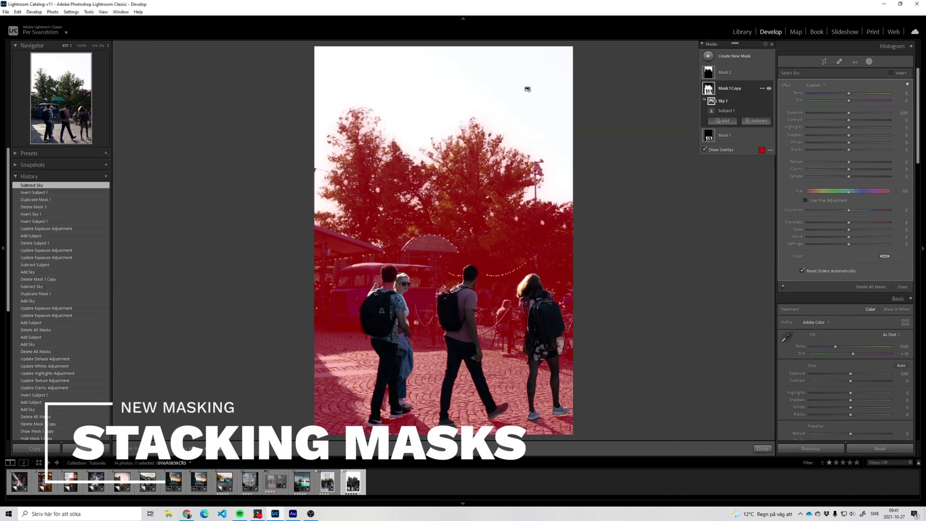
Step: Try a strong exposure increase on the Mask 1 Copy mask with the overlay hidden, and reset it
key("o")
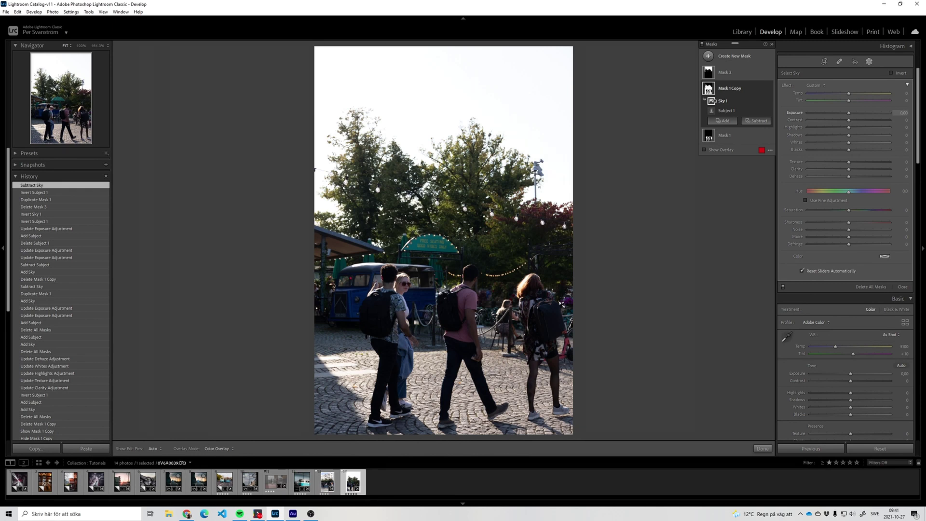
left_click_drag(852, 112, 873, 112)
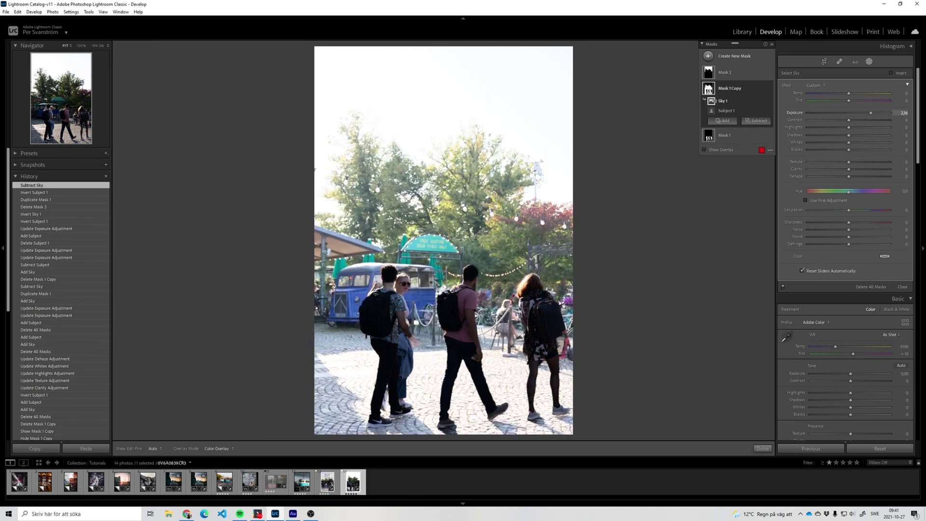
double_click(871, 112)
key("o")
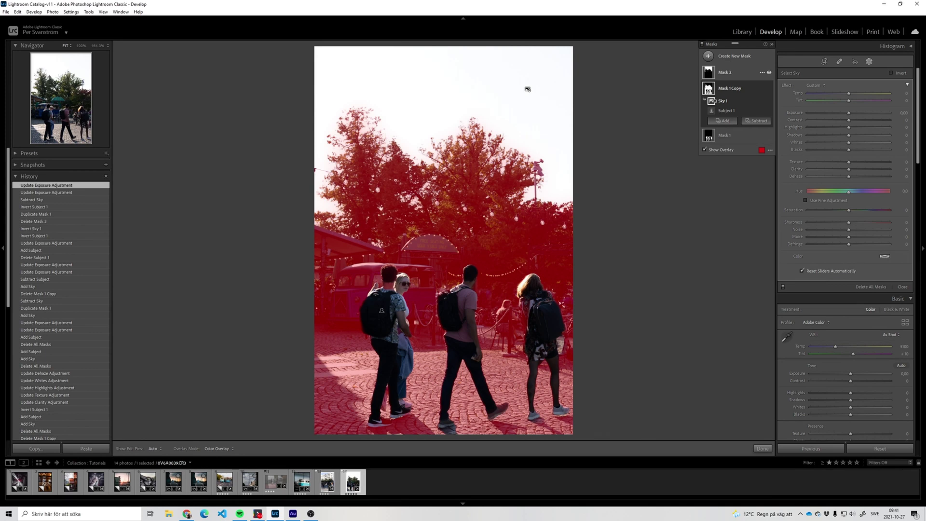
Step: Rename Mask 2 as Sky and Mask 1 Copy as Surroundings
double_click(725, 72)
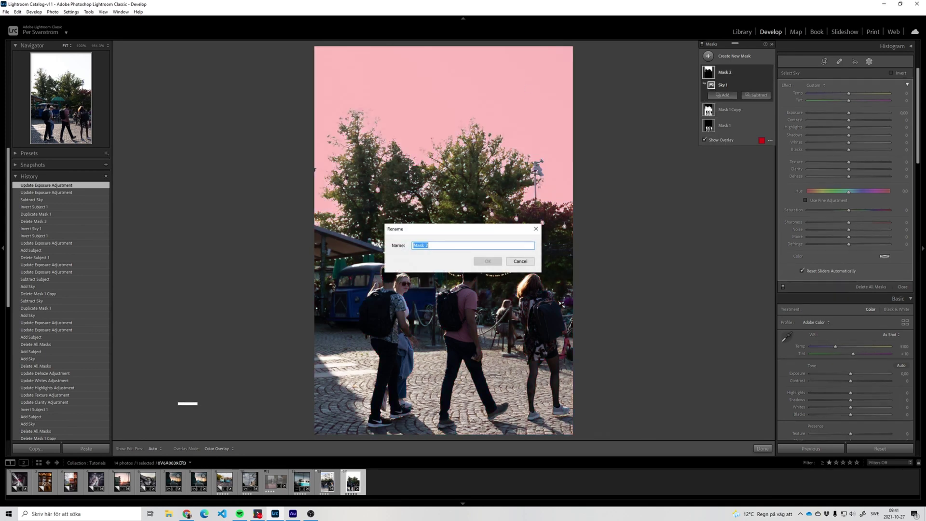
type("Sky")
key("Return")
left_click(528, 89)
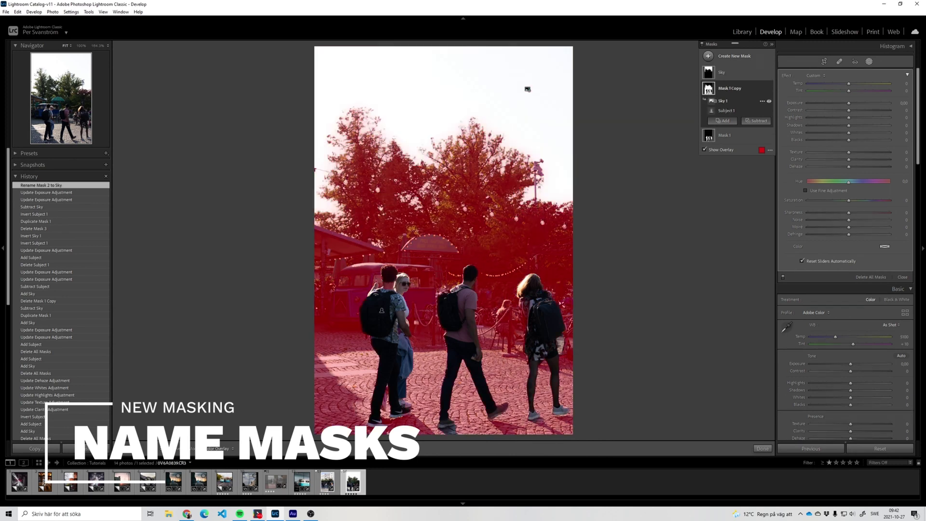
double_click(527, 90)
type("Surroundings")
key("Return")
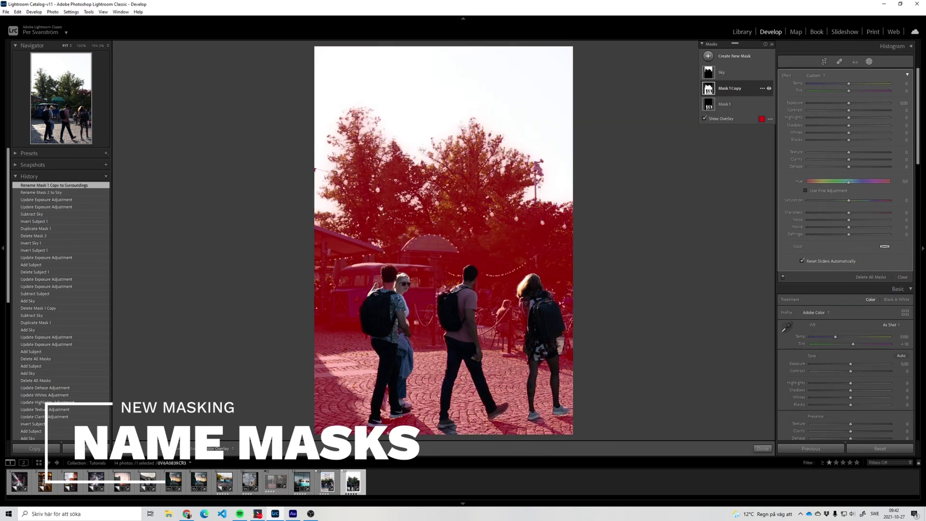
Step: Rename Mask 1, which covers the walking people, as Subjects
double_click(723, 104)
type("Subjec")
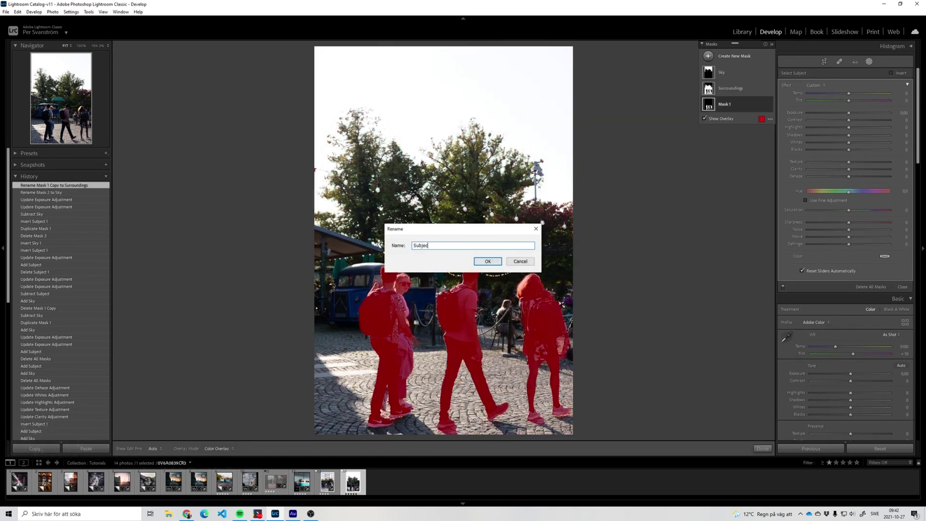
type("ts")
key("Return")
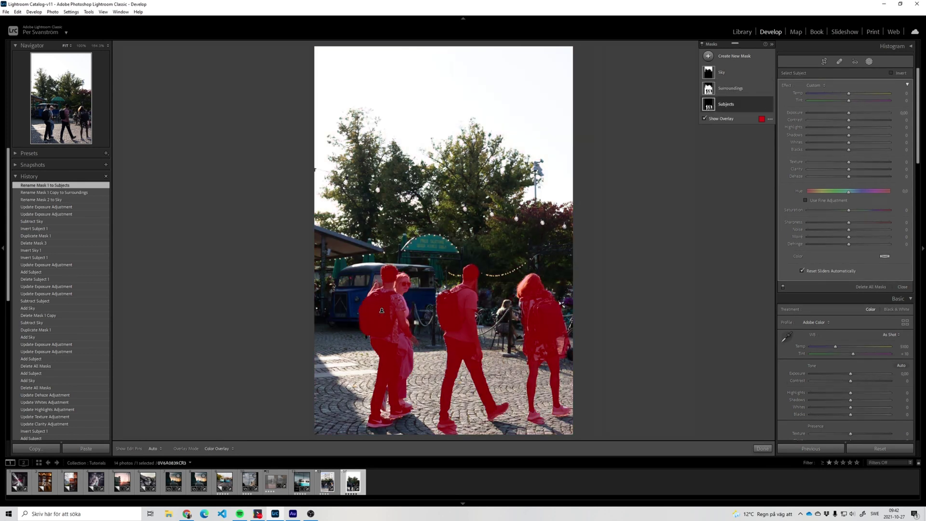
Step: Set the Subjects mask's Exposure to 0,35 and adjust its Texture, and adjust the tonal settings of the Surroundings mask
left_click_drag(849, 112, 853, 113)
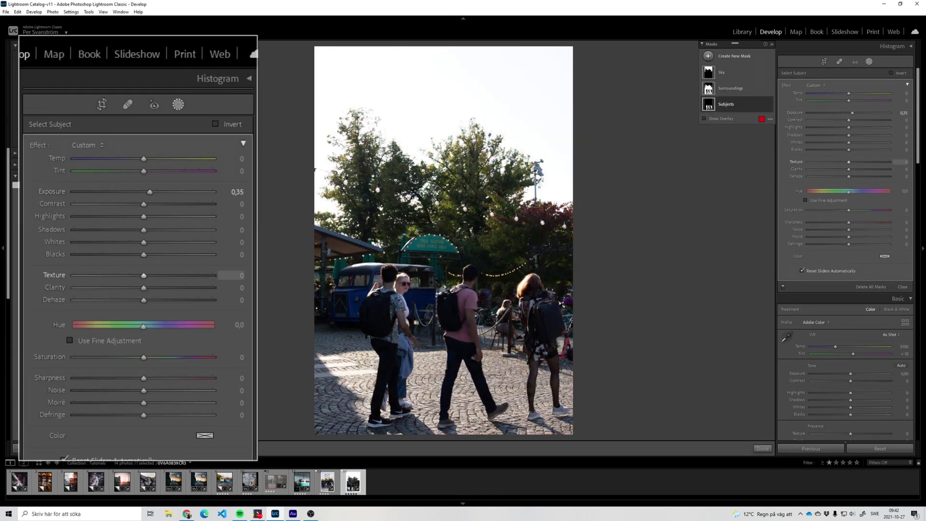
mouse_move(849, 162)
left_mouse_down()
mouse_move(817, 160)
mouse_move(840, 152)
left_mouse_up()
left_click(731, 89)
left_click_drag(849, 102, 837, 142)
Step: Set the Sky mask's Highlights to -47, Whites to -27 and Dehaze to 28
left_click(731, 72)
left_click_drag(849, 176, 861, 176)
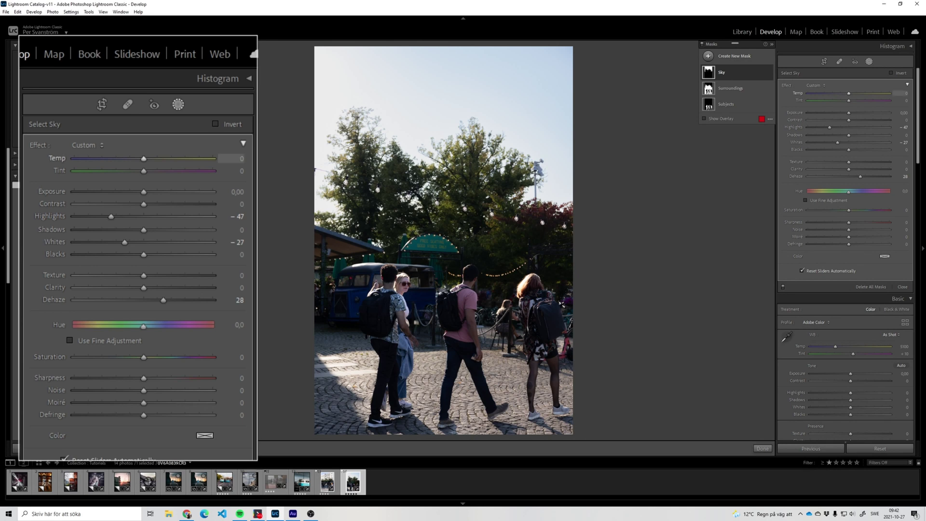
left_click(702, 44)
left_click(702, 44)
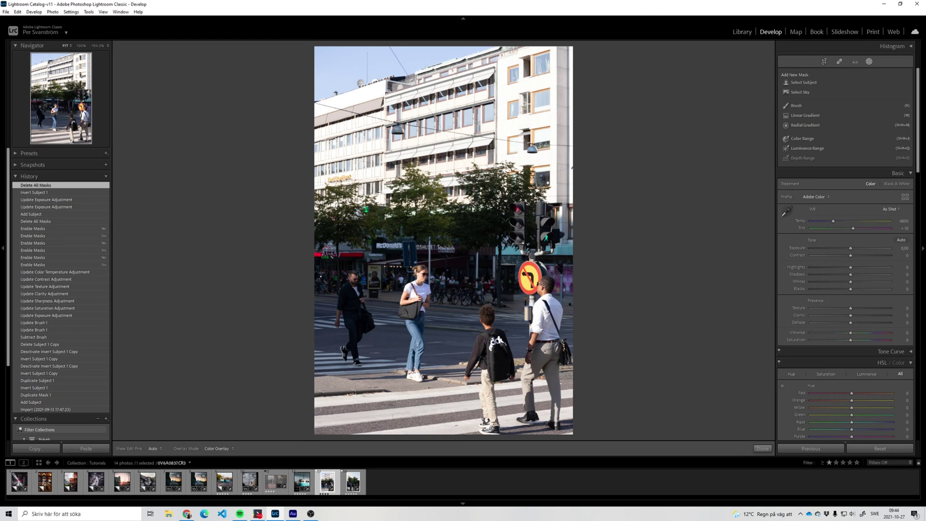
Step: Create a Select Subject mask of the pedestrians in the crosswalk photo and try a lower exposure on it
left_click(804, 83)
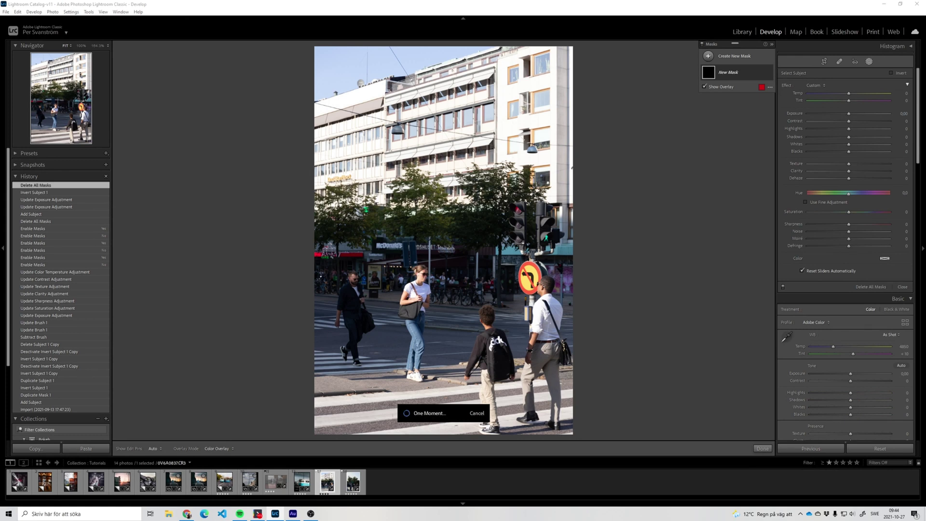
mouse_move(849, 113)
left_mouse_down()
mouse_move(858, 112)
mouse_move(847, 112)
left_mouse_up()
double_click(841, 112)
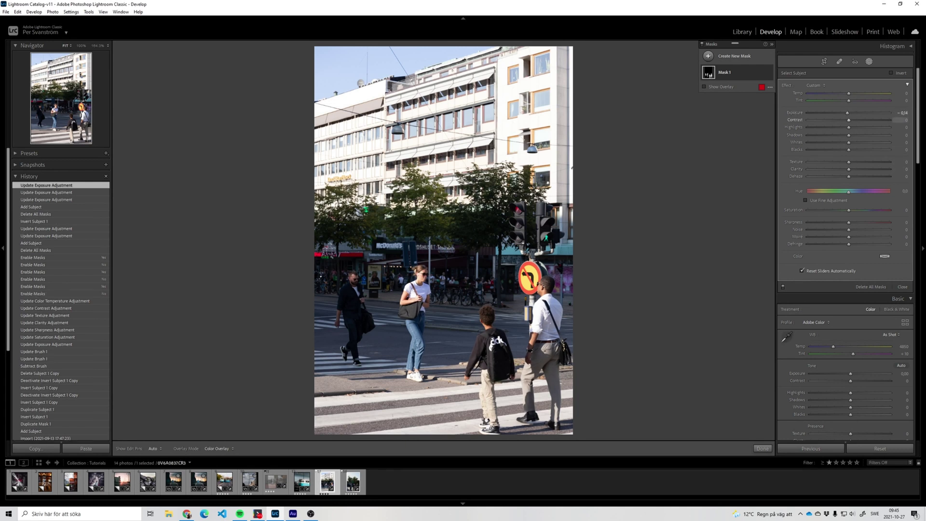
double_click(848, 112)
key("o")
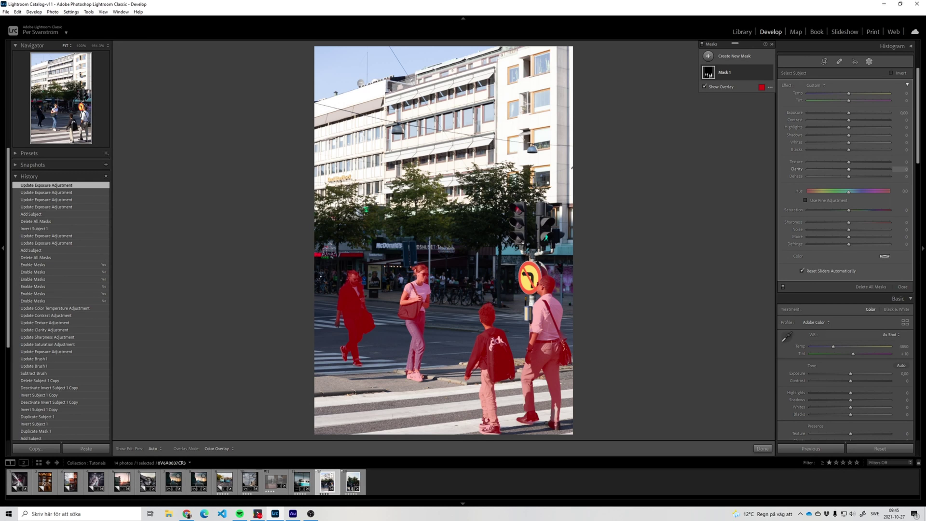
Step: Hide the overlay and set the pedestrian mask's Clarity to 17 and Exposure to 0,18
key("o")
left_click_drag(850, 169, 856, 170)
left_click_drag(849, 112, 851, 112)
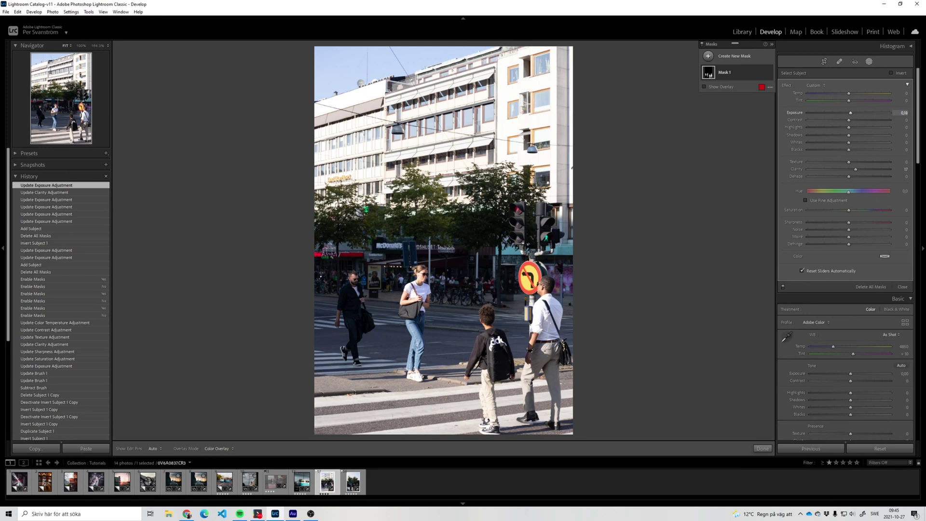
Step: Duplicate Mask 1 and rename the copy as Couple 1
left_click(767, 72)
left_click(793, 97)
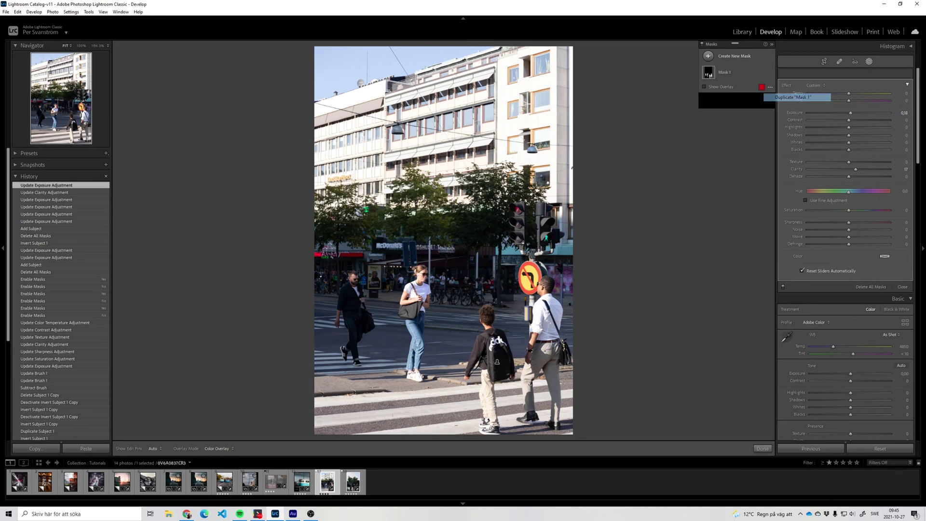
double_click(730, 71)
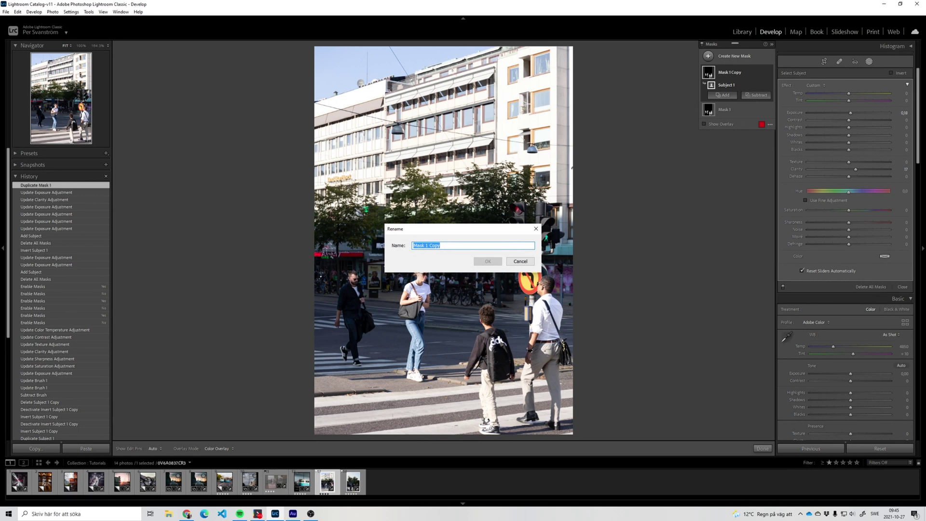
type("Couple 1")
key("Return")
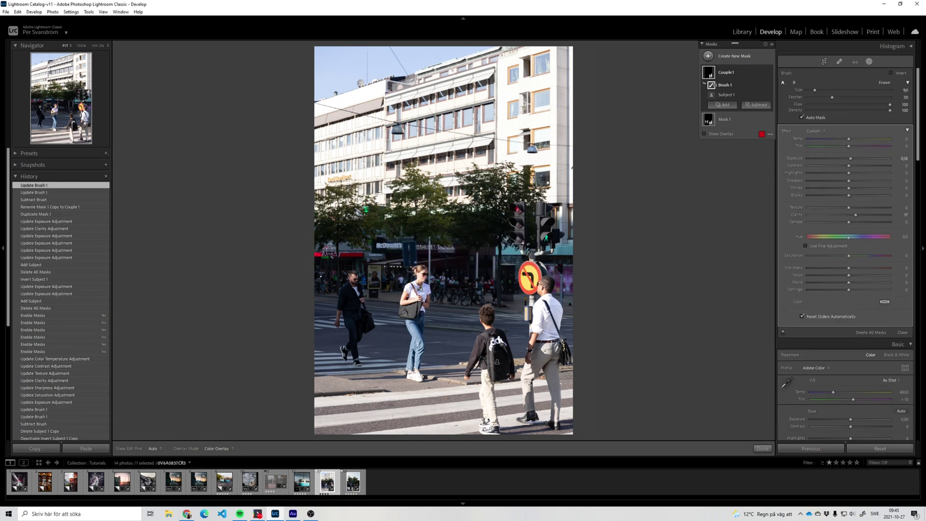
Step: Subtract the man in black and the woman in jeans from the Couple 1 mask with the Brush, using the overlay as a guide
key("o")
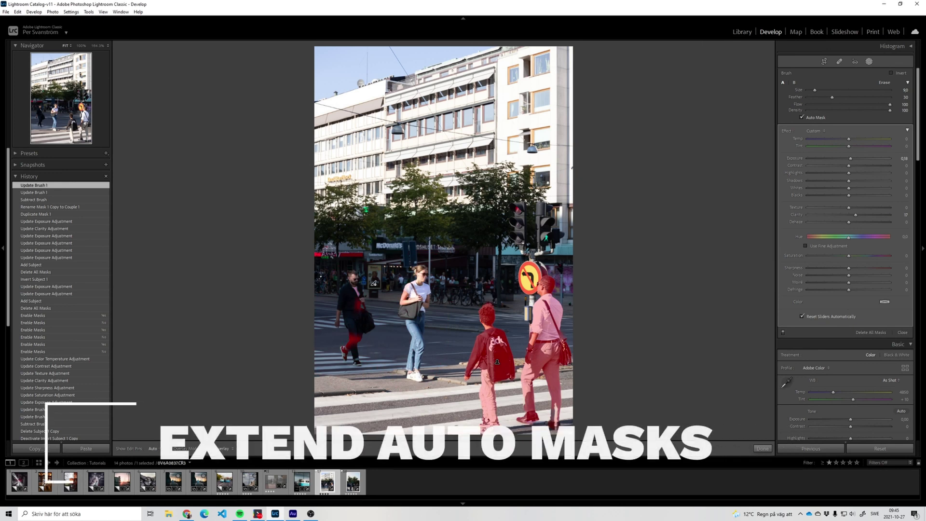
mouse_move(374, 283)
left_mouse_down()
mouse_move(353, 315)
mouse_move(362, 269)
left_mouse_up()
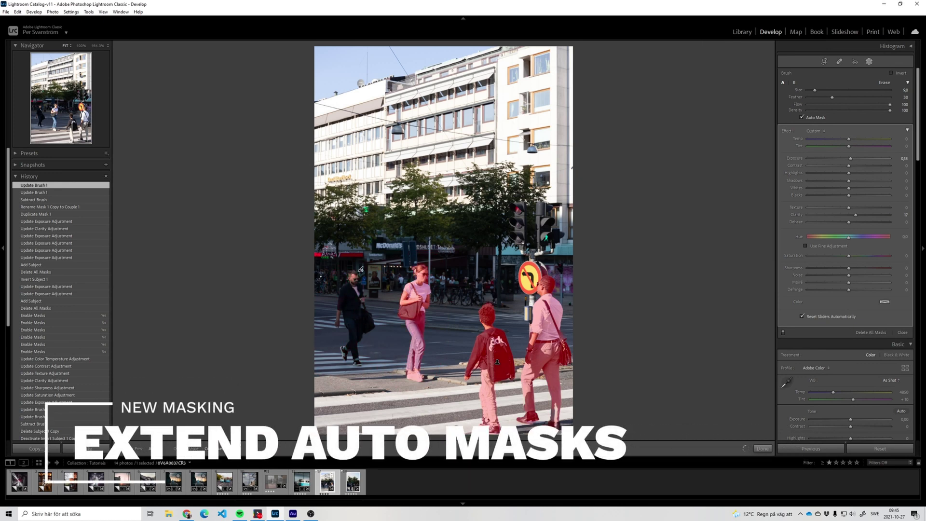
left_click(362, 269)
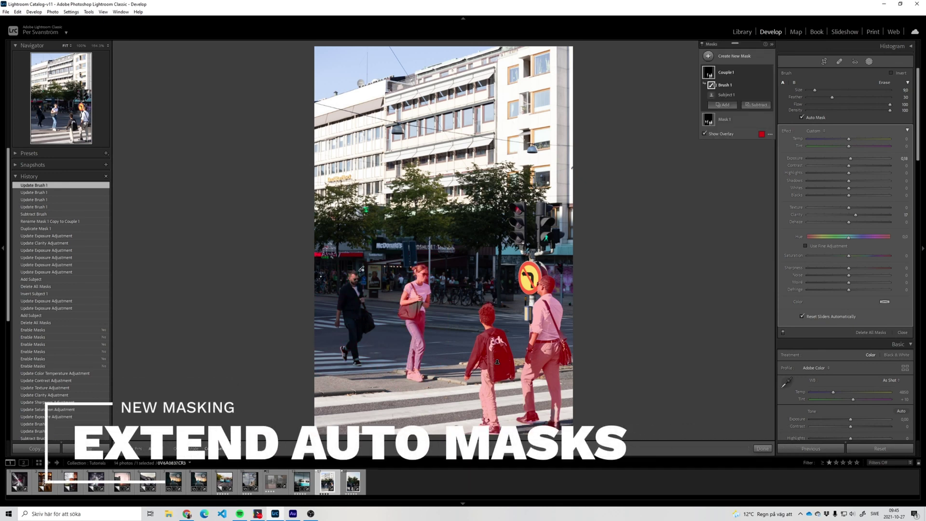
left_click_drag(421, 272, 416, 379)
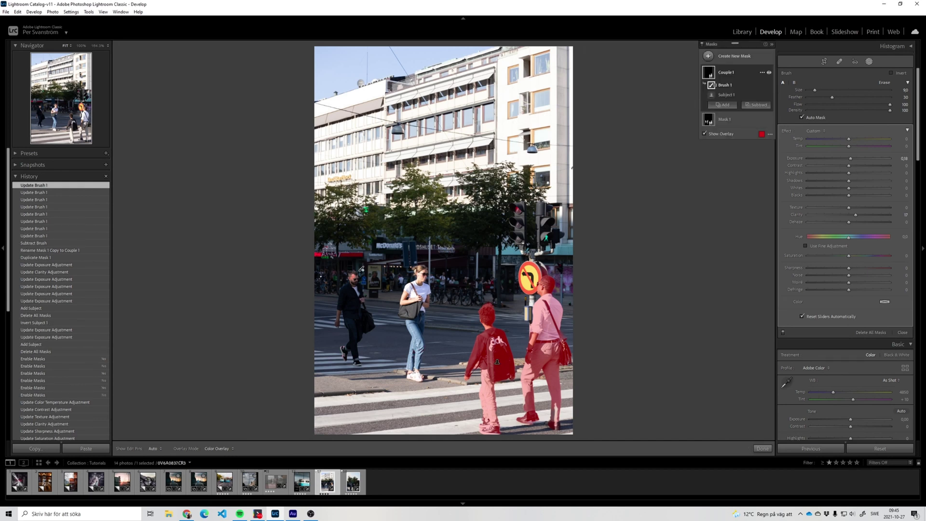
Step: Duplicate Mask 1 and subtract everyone except the woman in jeans from the copy with the Brush, using the overlay as a guide
right_click(763, 121)
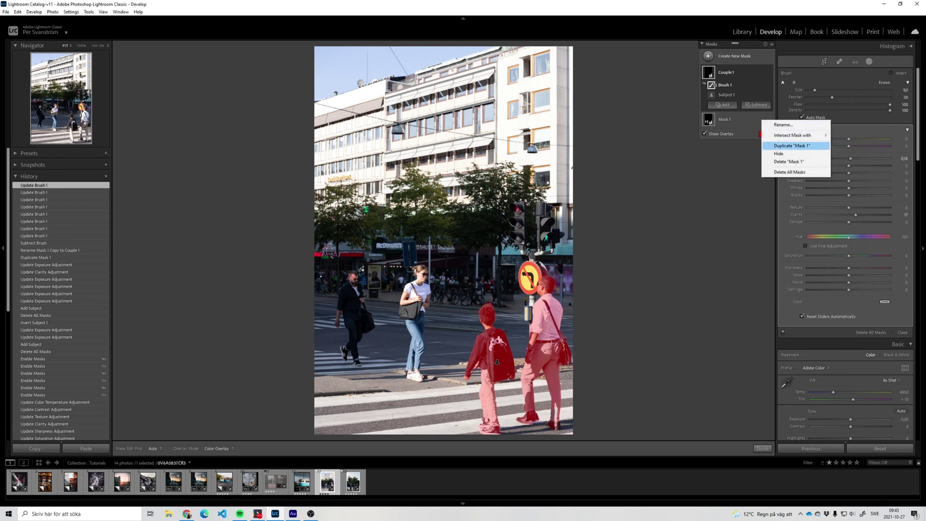
left_click(796, 145)
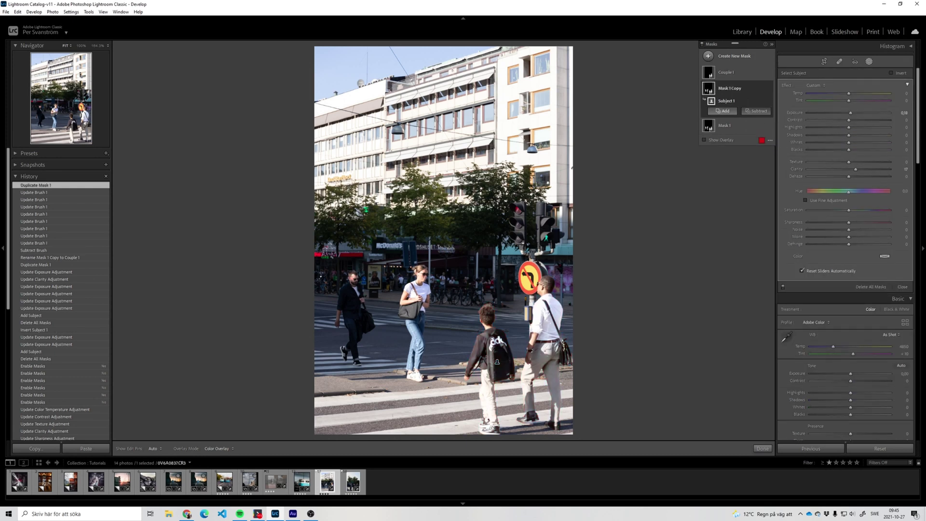
left_click(722, 111)
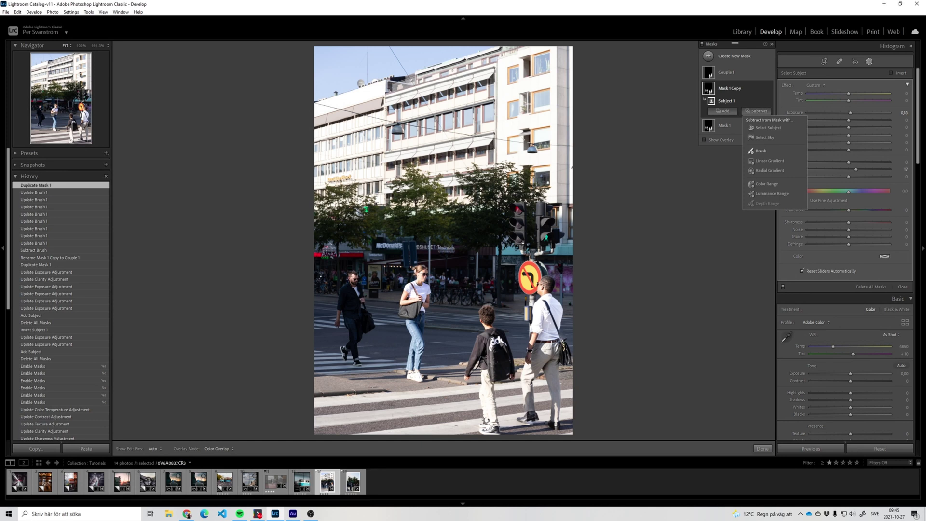
left_click(762, 151)
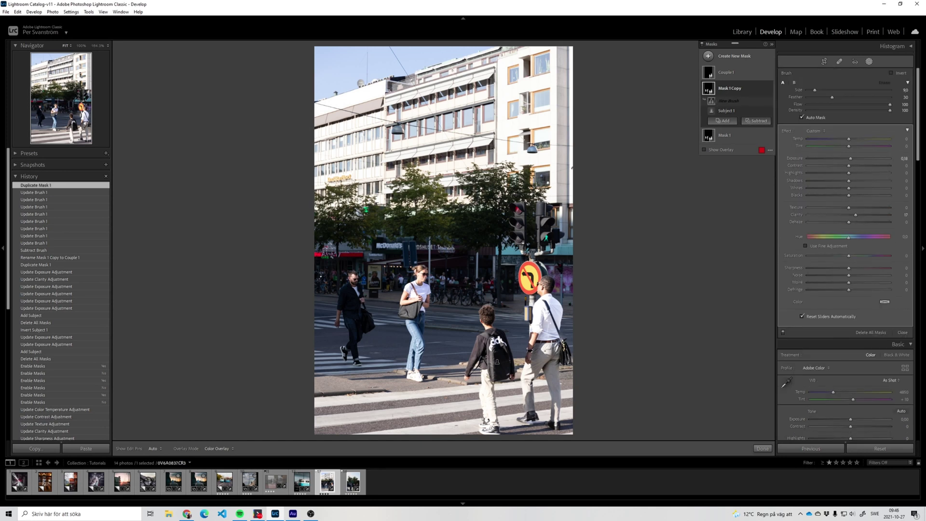
key("o")
mouse_move(549, 304)
left_mouse_down()
mouse_move(547, 347)
mouse_move(566, 353)
mouse_move(527, 391)
mouse_move(496, 366)
mouse_move(489, 411)
mouse_move(386, 386)
mouse_move(364, 318)
mouse_move(357, 360)
left_mouse_up()
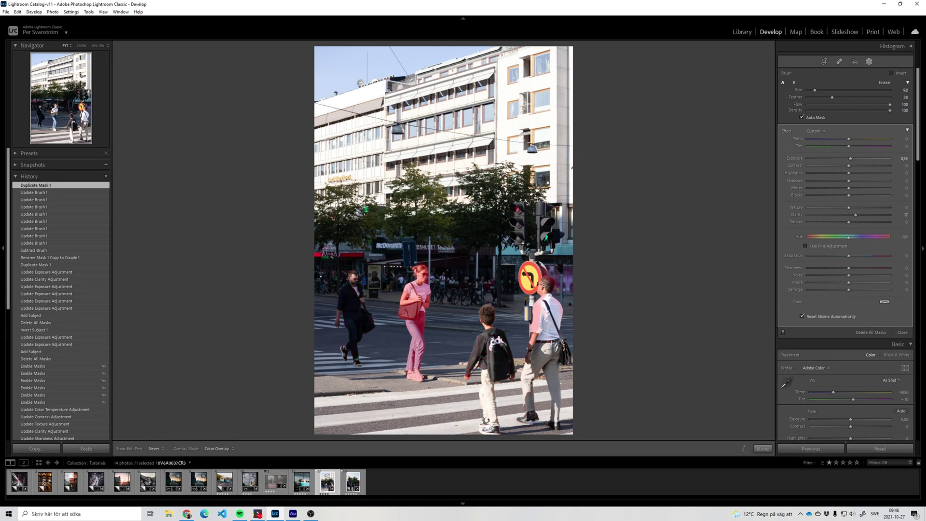
left_click_drag(538, 333, 557, 305)
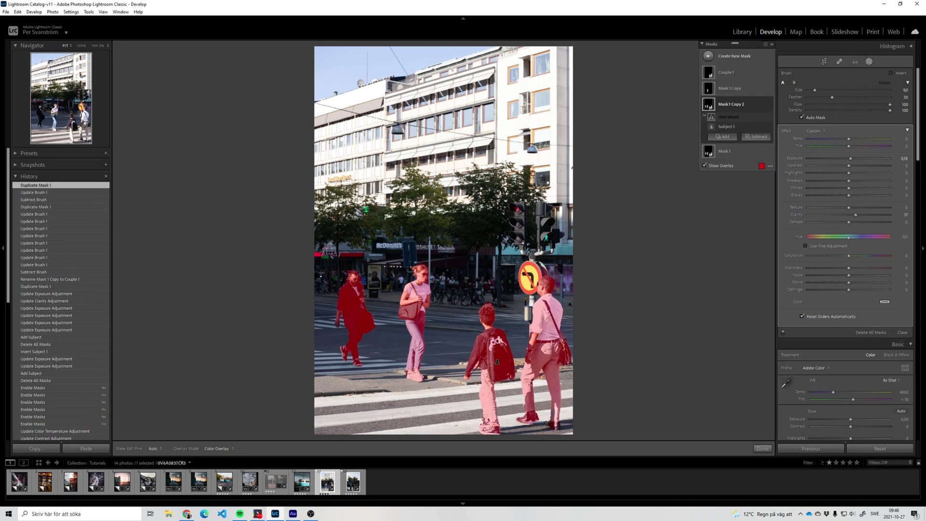
Step: Subtract the man in the white shirt, the boy and the woman from Mask 1 Copy 2 with the Brush
mouse_move(551, 318)
left_mouse_down()
mouse_move(537, 351)
mouse_move(553, 404)
mouse_move(565, 353)
left_mouse_up()
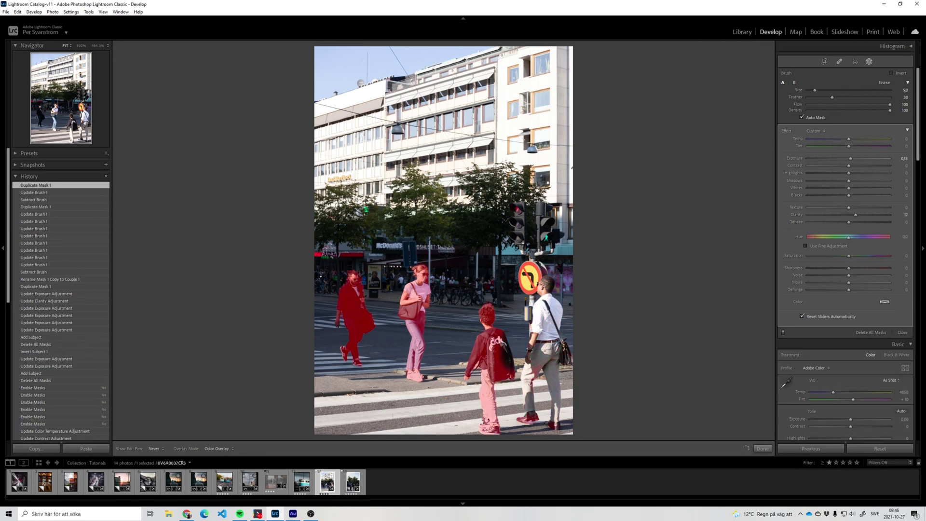
mouse_move(485, 357)
left_mouse_down()
mouse_move(487, 410)
mouse_move(490, 333)
mouse_move(419, 309)
mouse_move(414, 280)
mouse_move(414, 379)
left_mouse_up()
left_click_drag(484, 405, 497, 341)
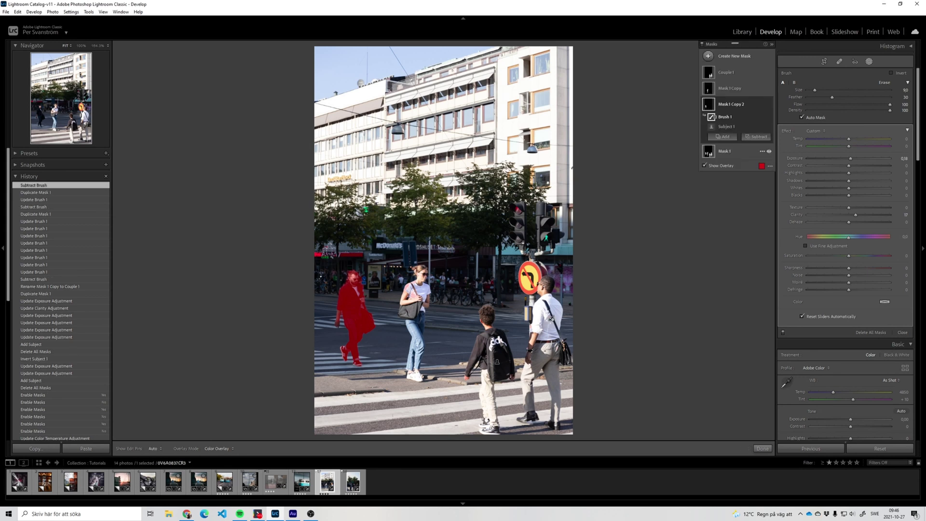
Step: Rename Mask 1 Copy as Girl and Mask 1 Copy 2 as Guy
left_click(729, 88)
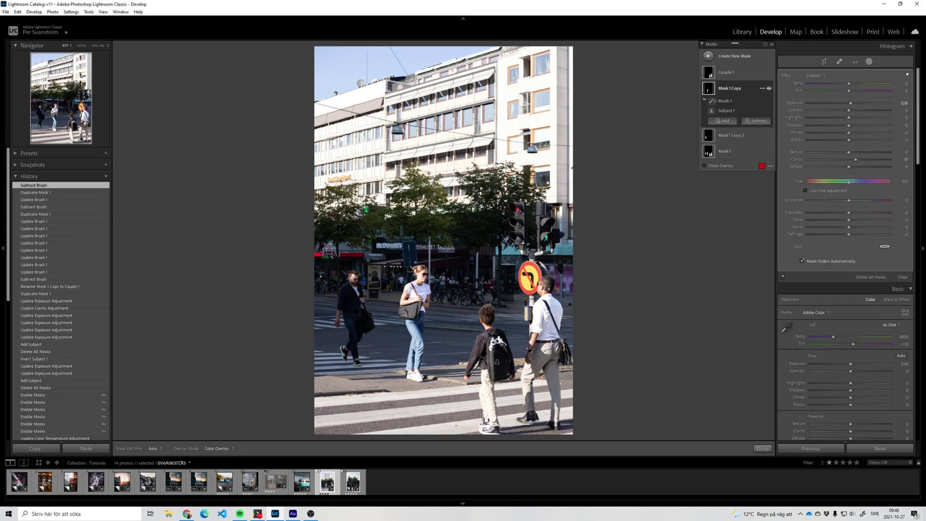
double_click(729, 89)
type("Girl")
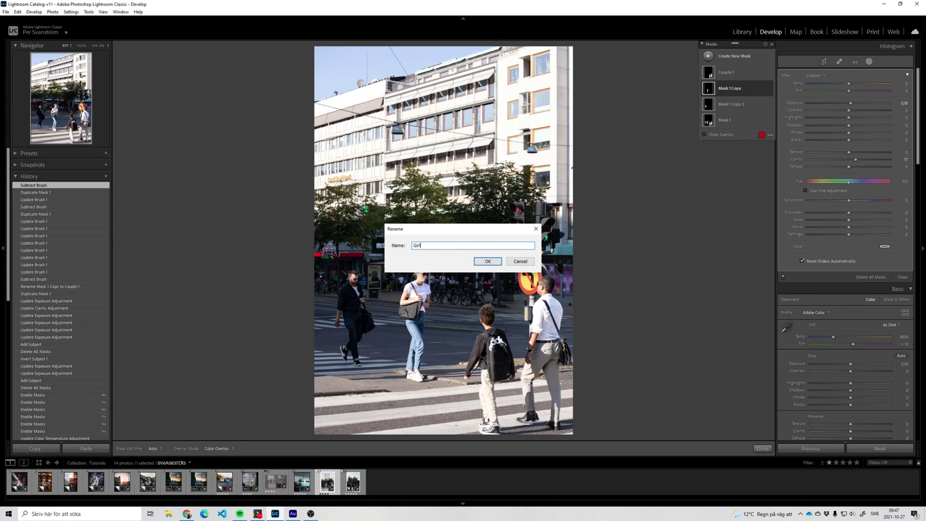
key("Return")
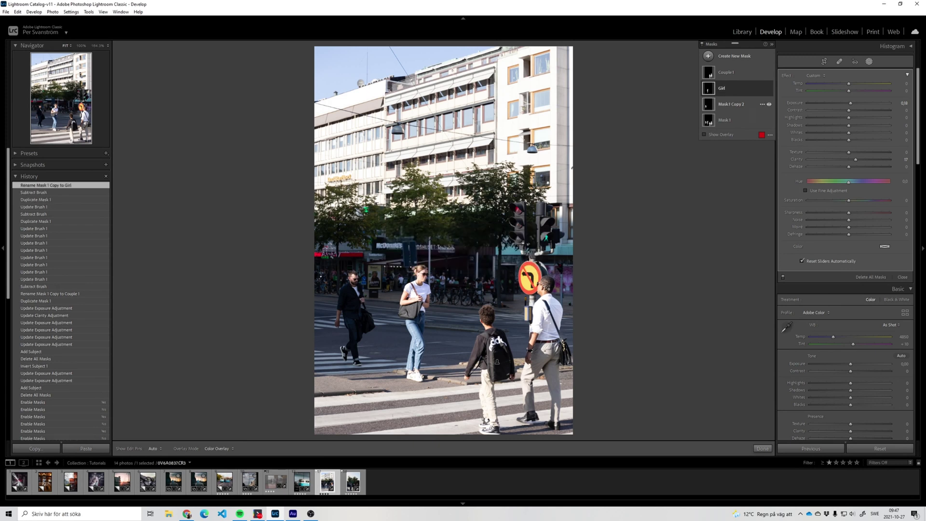
double_click(731, 105)
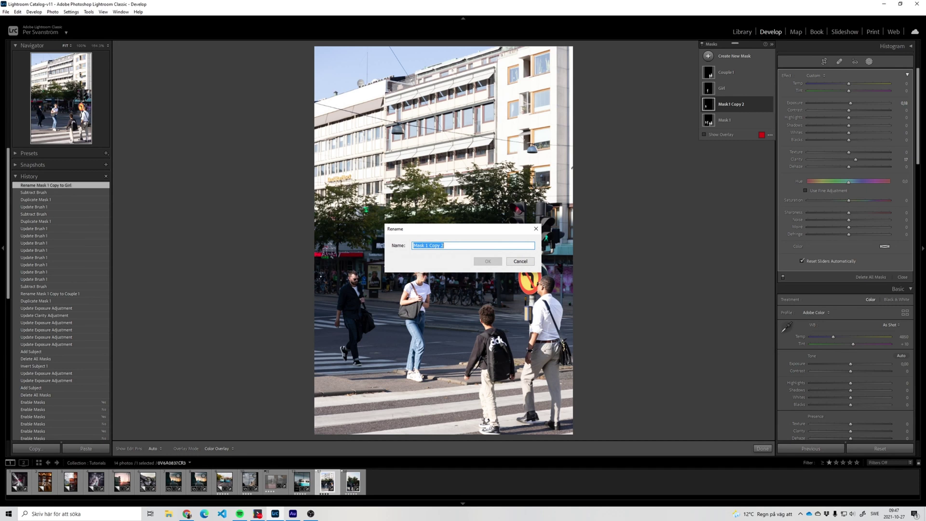
type("Guy")
key("Return")
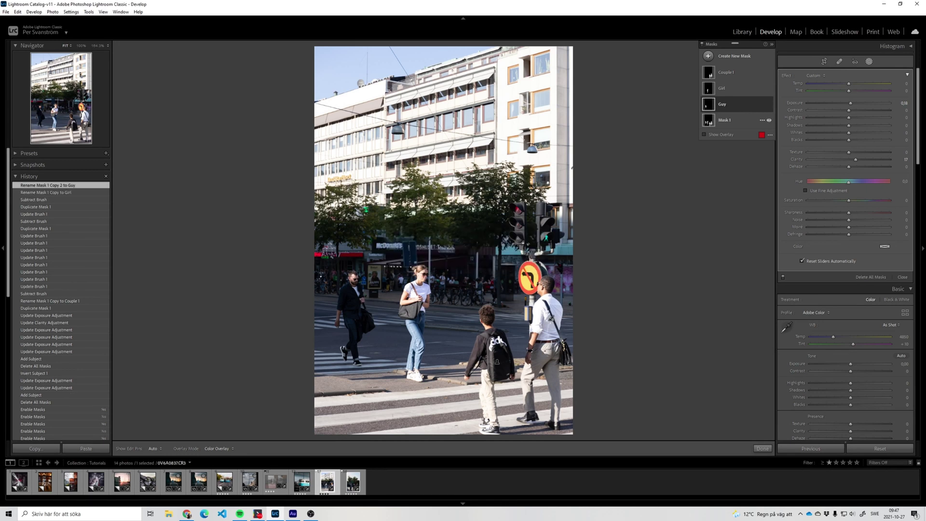
Step: Hide Mask 1 and desaturate the background through a new, inverted Select Subject mask
left_click(769, 120)
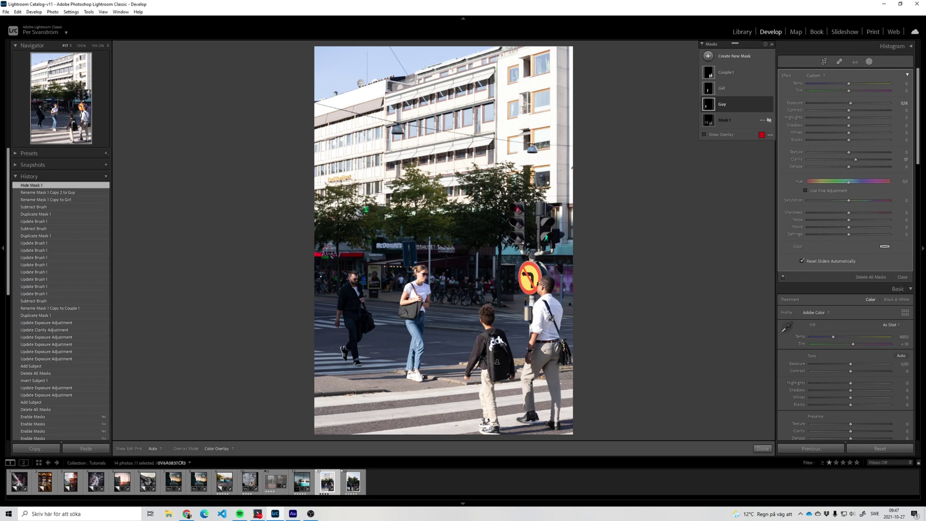
left_click(710, 74)
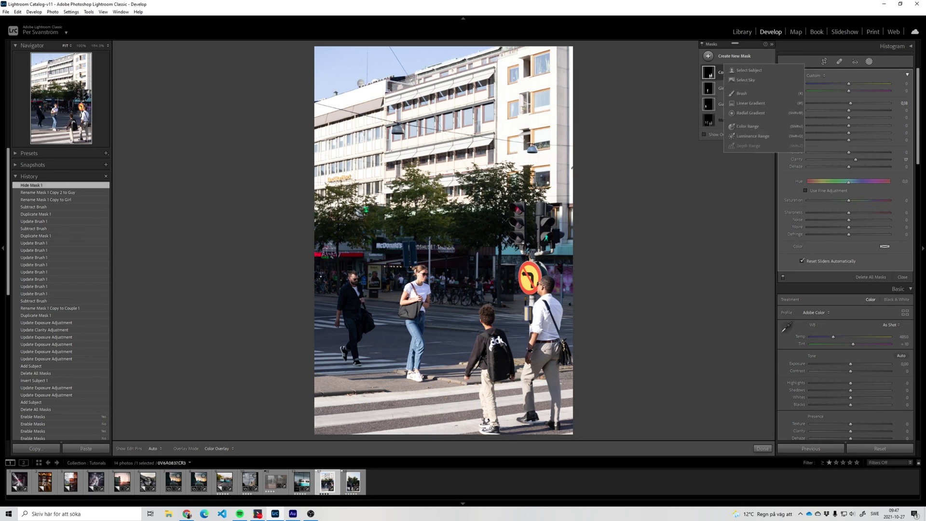
left_click(749, 71)
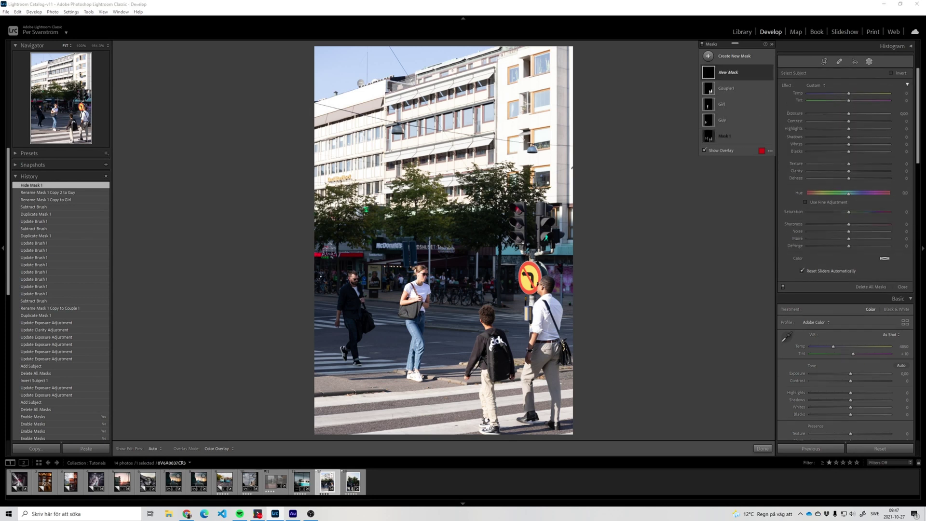
left_click(762, 85)
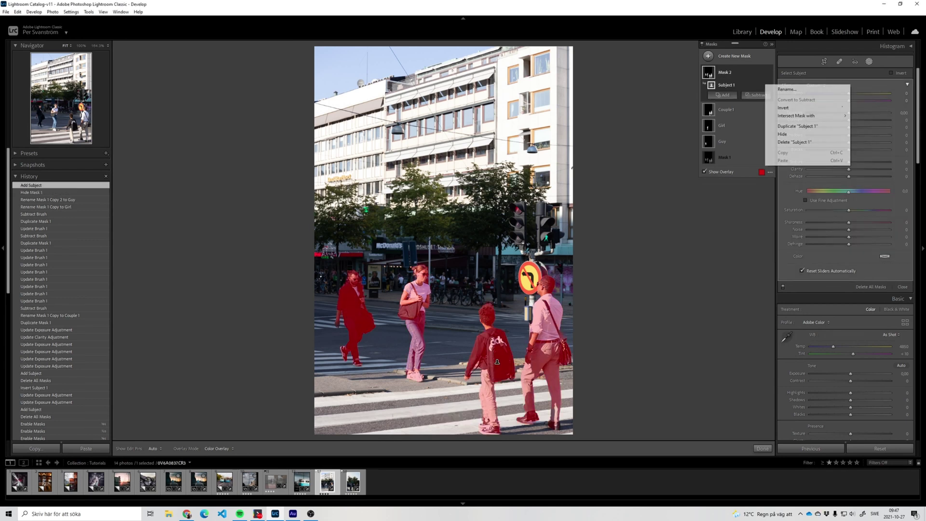
left_click(791, 108)
left_click_drag(849, 210, 820, 210)
Step: Set the Guy mask's Clarity to -47 and its Exposure to 0,04
left_click(734, 120)
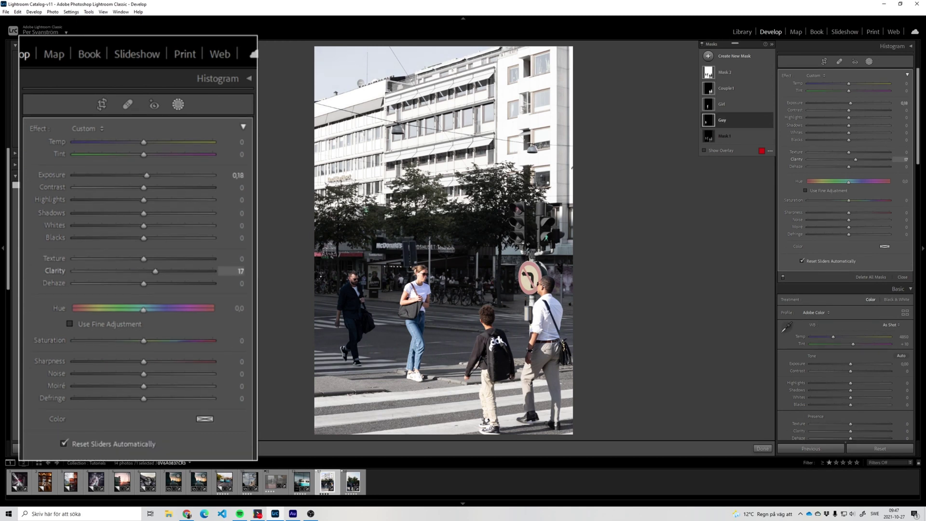
left_click_drag(855, 159, 830, 159)
left_click_drag(851, 102, 850, 103)
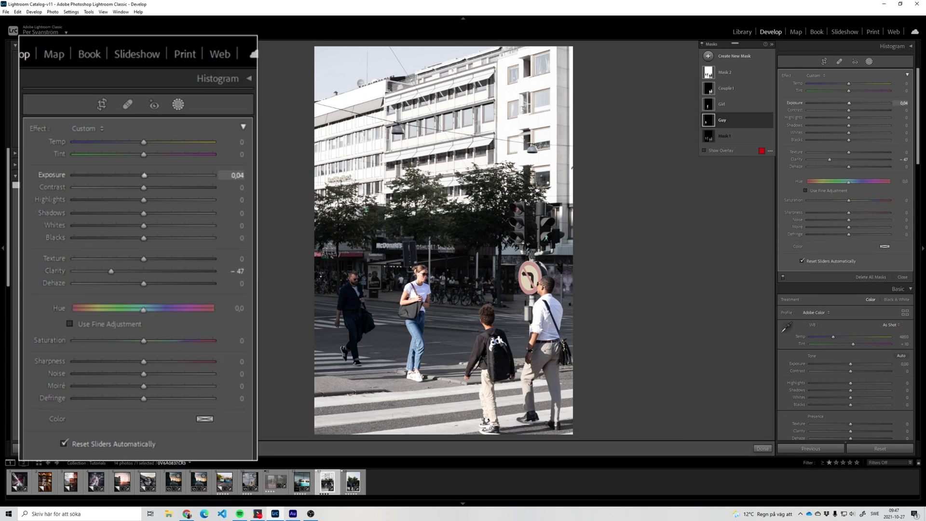
Step: Set the Couple 1 mask's Clarity to -21 and lower its Saturation
left_click(734, 88)
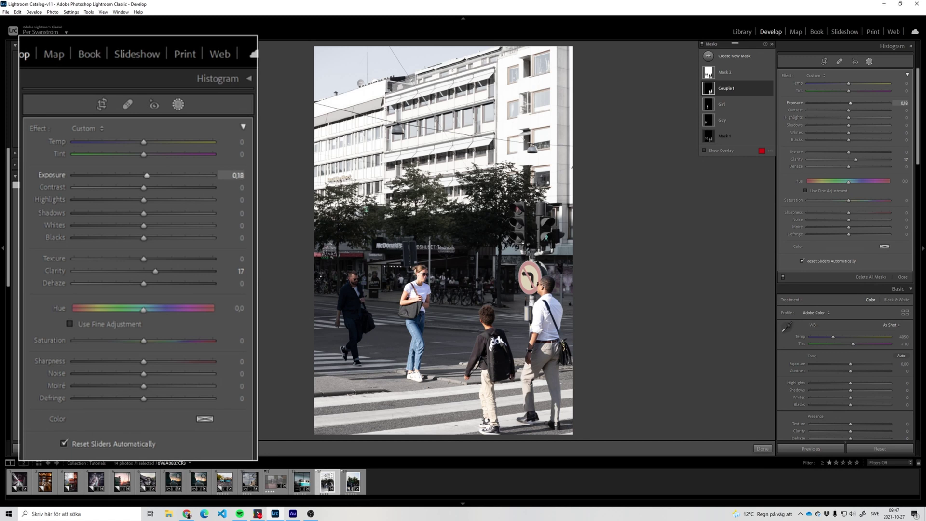
left_click_drag(856, 160, 841, 159)
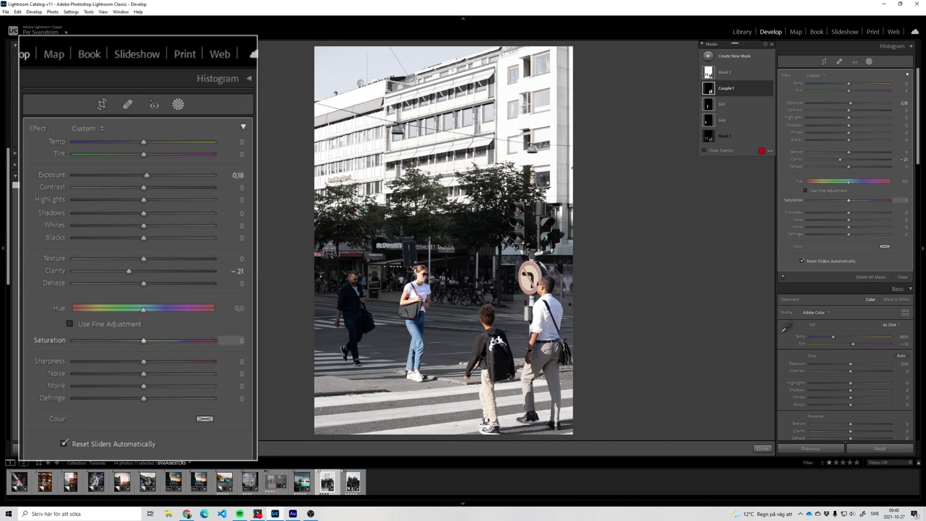
left_click_drag(848, 200, 839, 200)
Step: Set the Girl mask's Saturation and Sharpness to 16 and raise its Clarity slightly
left_click(738, 104)
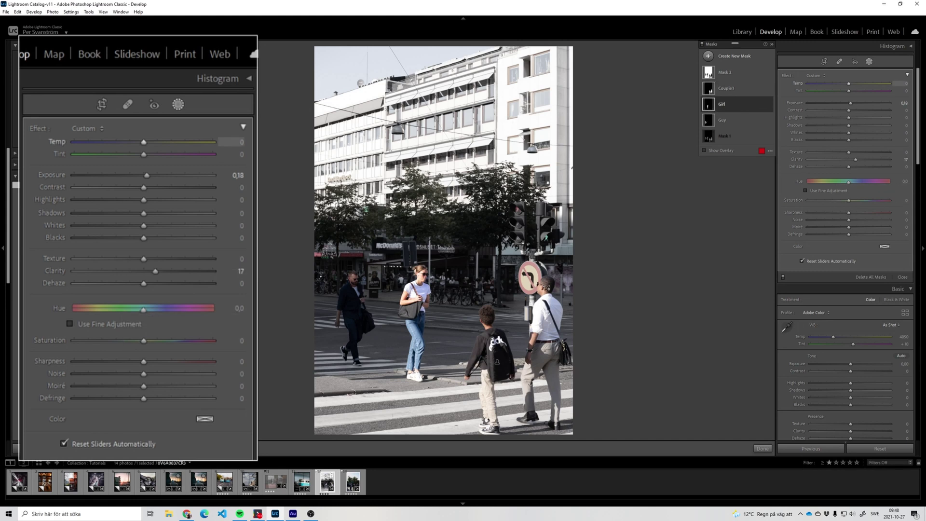
mouse_move(867, 201)
left_mouse_down()
mouse_move(856, 200)
mouse_move(855, 212)
left_mouse_up()
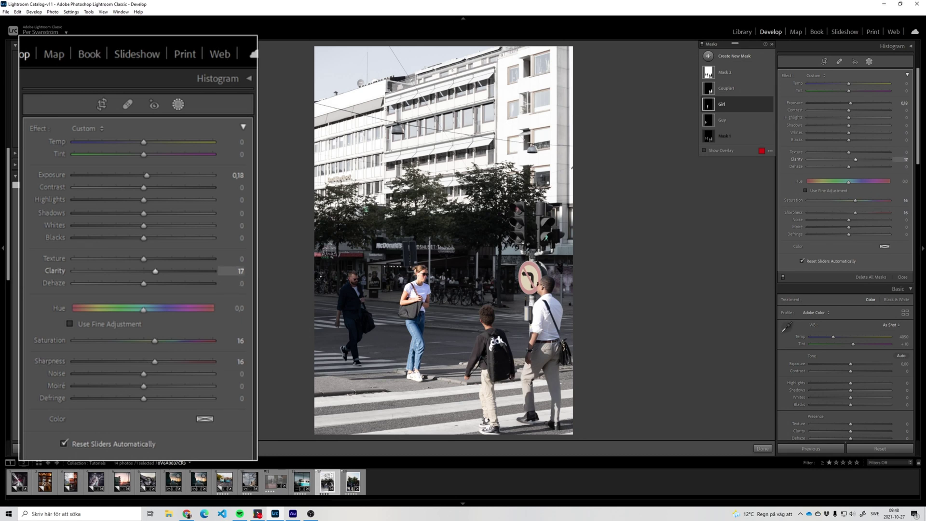
left_click_drag(856, 159, 857, 159)
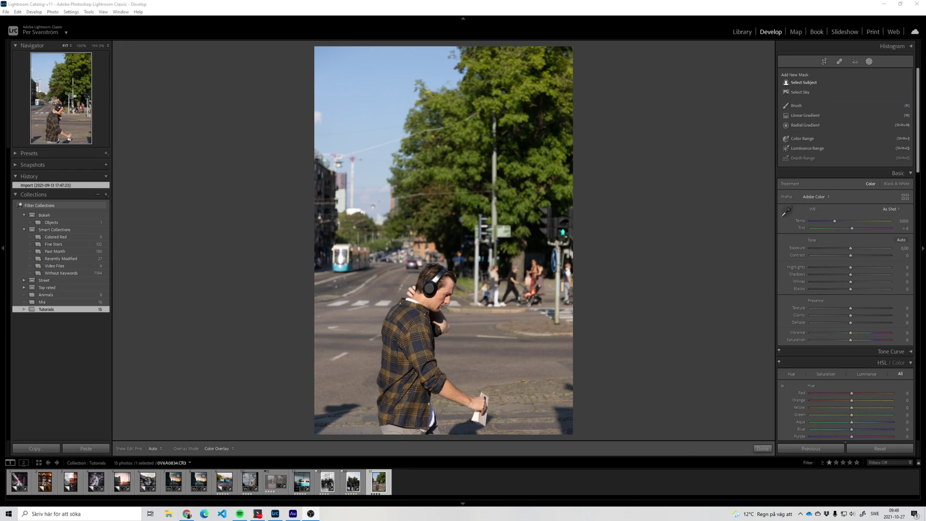
Step: Create a Select Subject mask of the man with headphones and a separate Select Sky mask
left_click(803, 83)
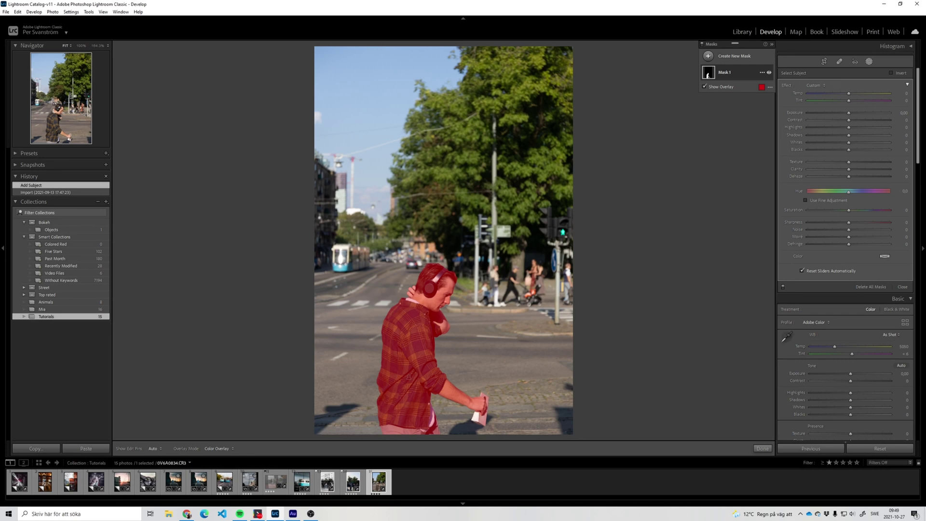
left_click(726, 57)
left_click(741, 80)
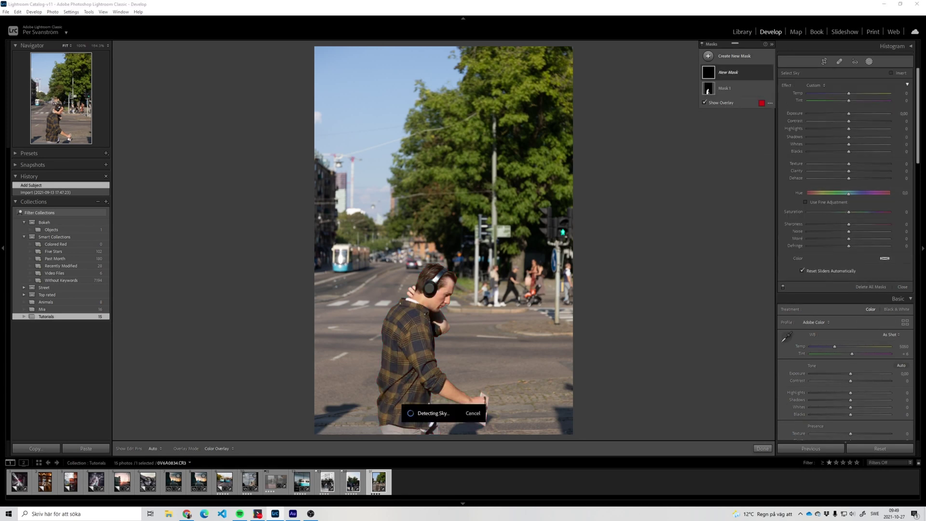
Step: Build a background mask from an inverted duplicate of Mask 1 with the sky subtracted
left_click(767, 88)
left_click(794, 114)
left_click(767, 101)
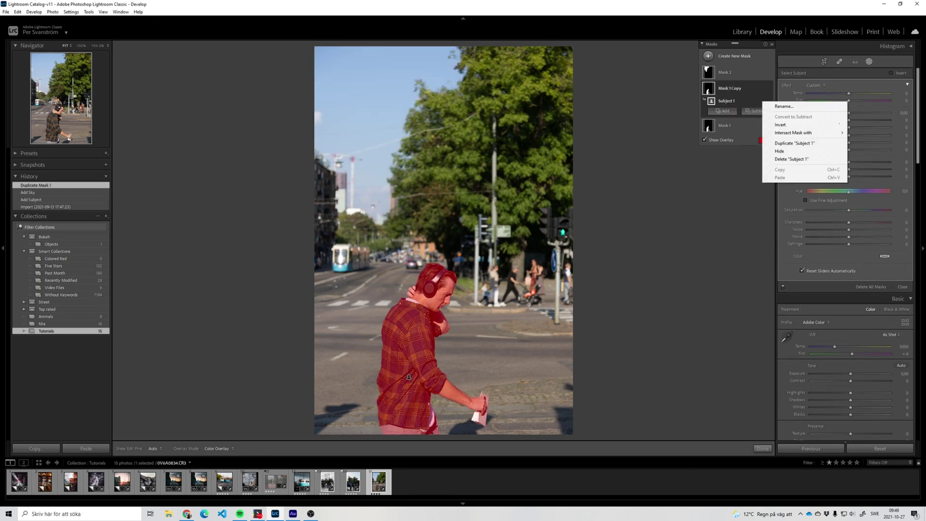
left_click(780, 125)
left_click(757, 111)
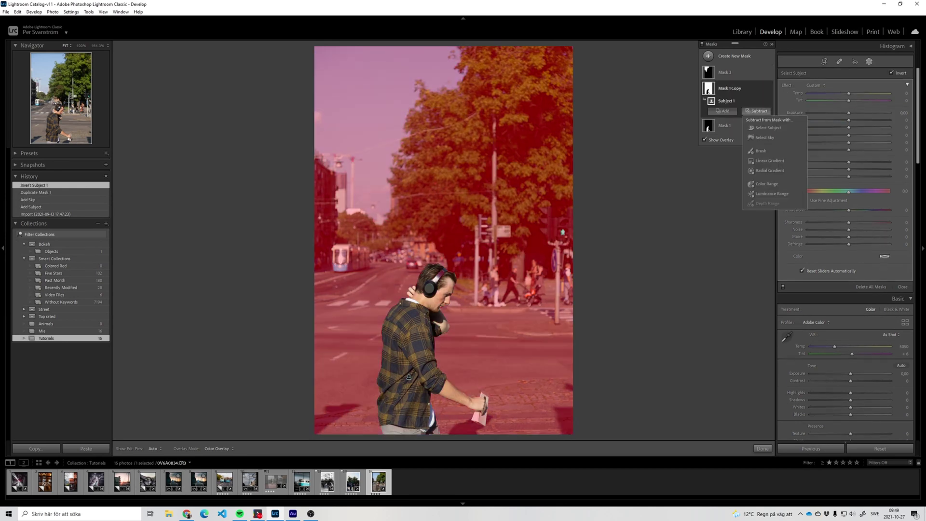
left_click(765, 138)
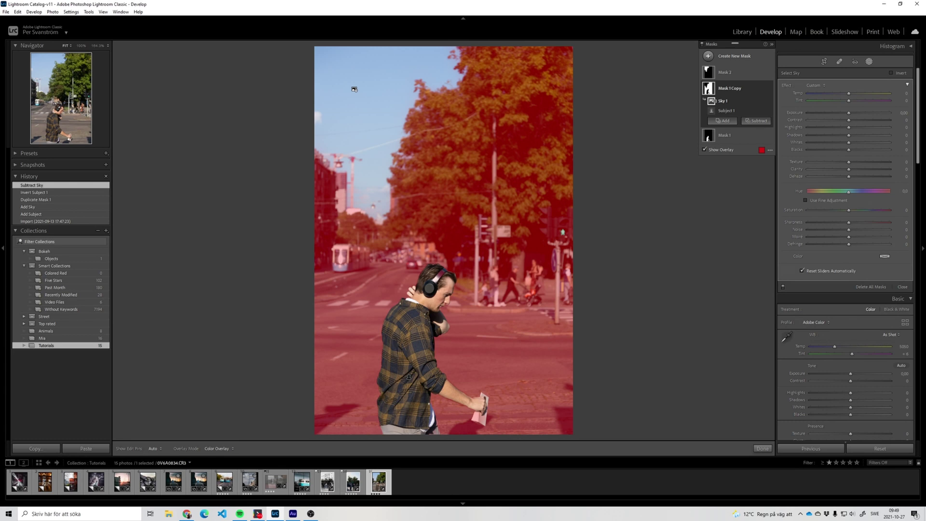
key("o")
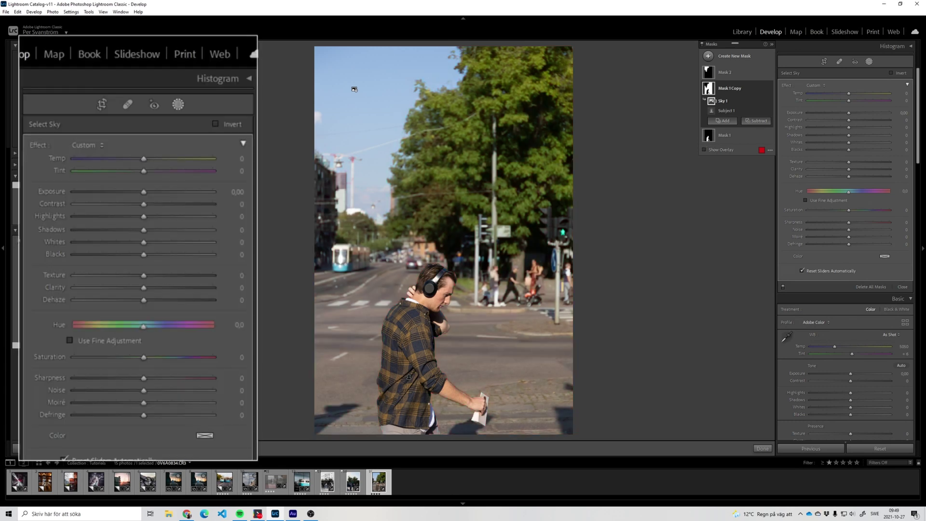
mouse_move(849, 210)
left_mouse_down()
mouse_move(807, 209)
mouse_move(848, 210)
left_mouse_up()
double_click(847, 210)
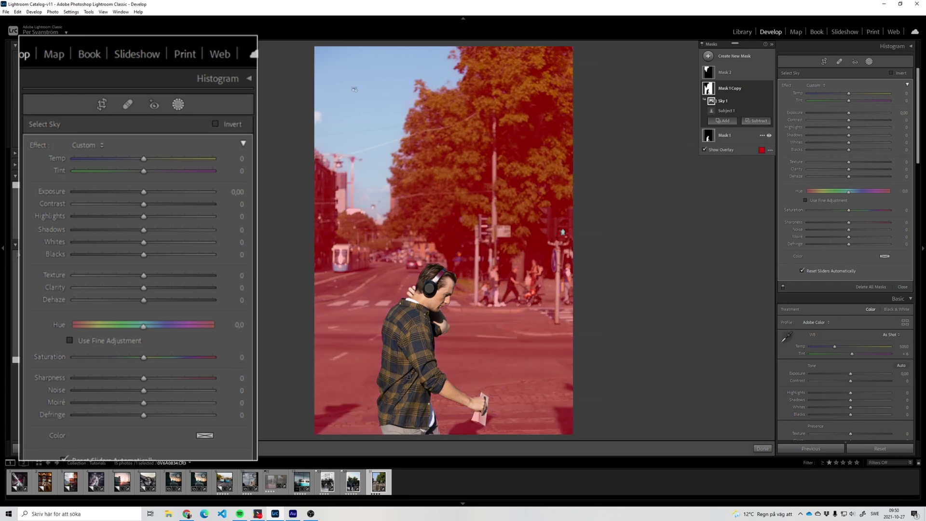
Step: Hide the overlay, set Mask 1 Copy's Clarity to -23 and strongly lower its Saturation to mute the background
left_click(726, 135)
left_click(730, 88)
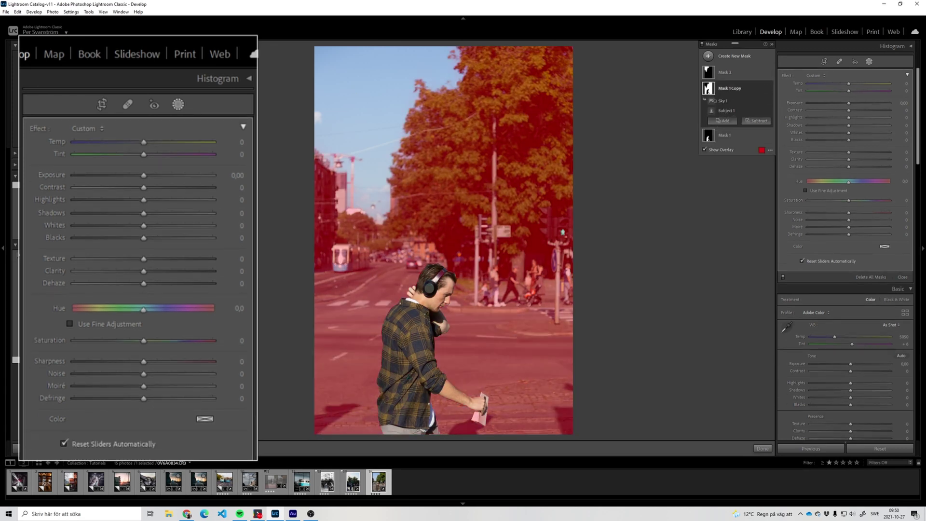
key("o")
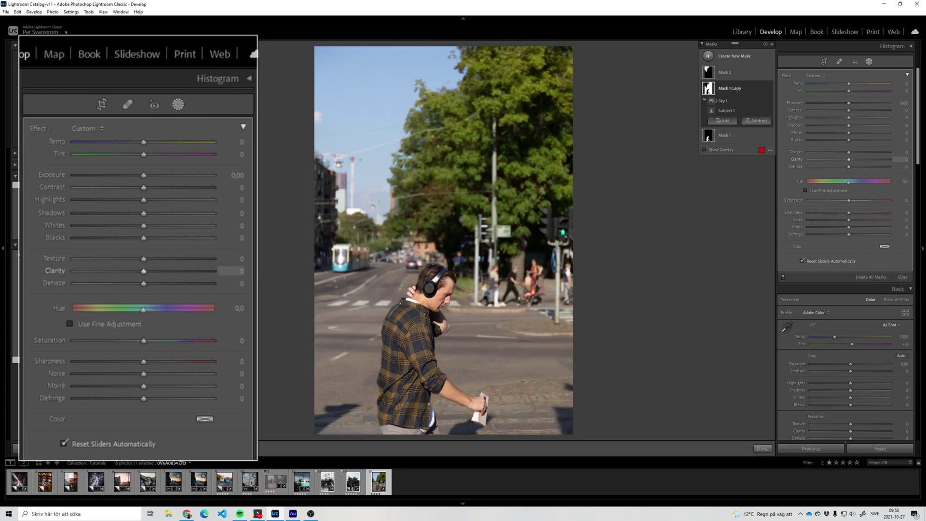
mouse_move(849, 159)
left_mouse_down()
mouse_move(810, 159)
mouse_move(840, 160)
left_mouse_up()
left_click_drag(849, 200, 848, 200)
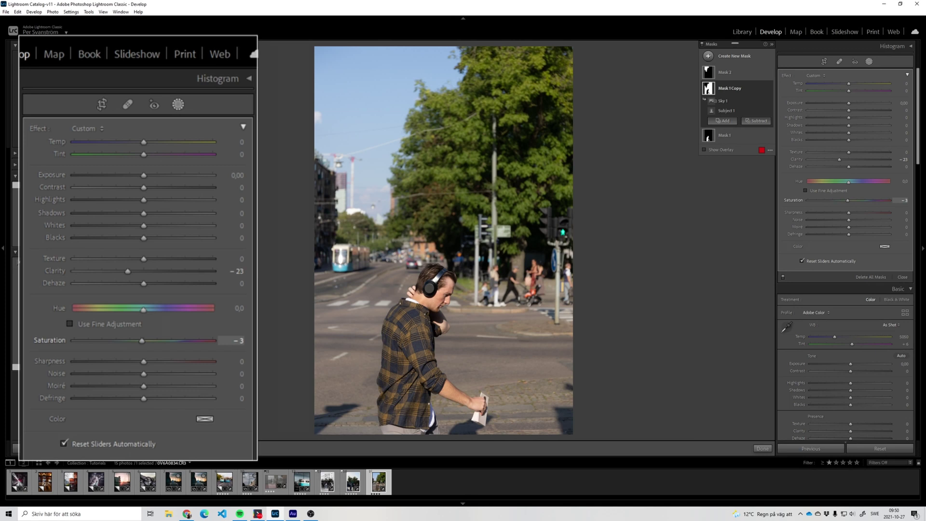
left_click_drag(847, 200, 822, 200)
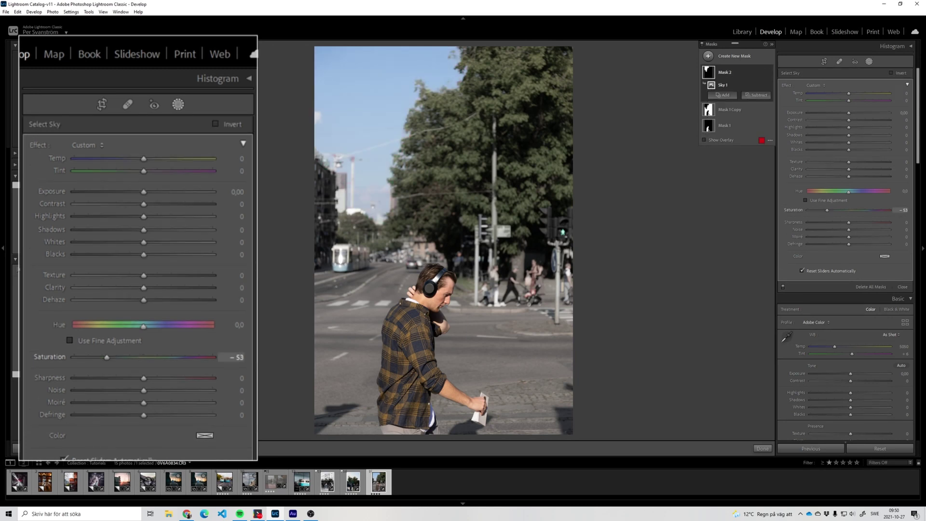
Step: Set the sky mask's Saturation to -100 and Mask 1's Clarity to 5, Saturation to 21 and Sharpness to 33
left_click_drag(827, 210, 808, 210)
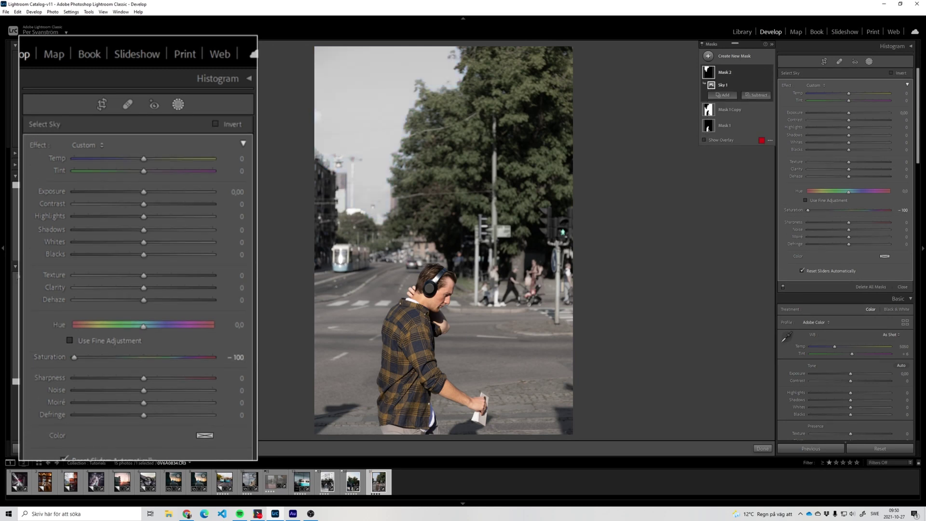
left_click(725, 126)
left_click_drag(849, 169, 851, 169)
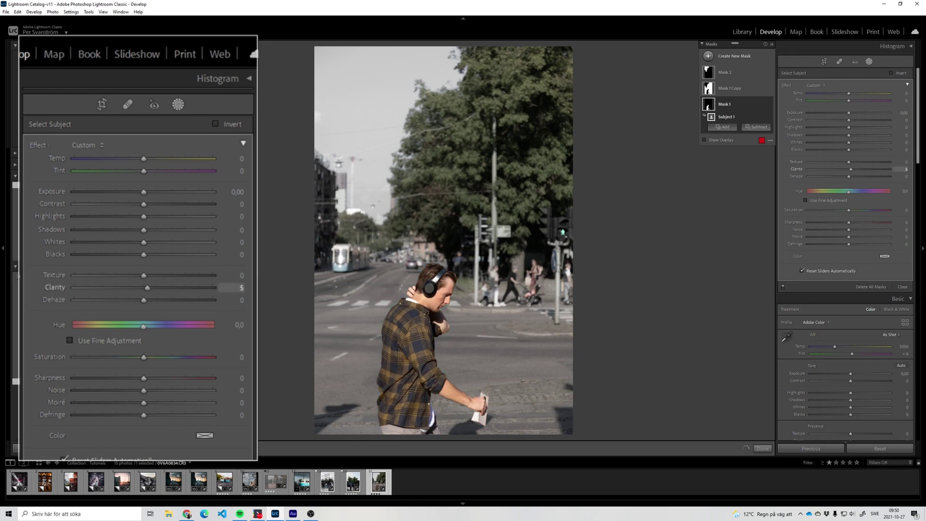
left_click_drag(849, 209, 862, 222)
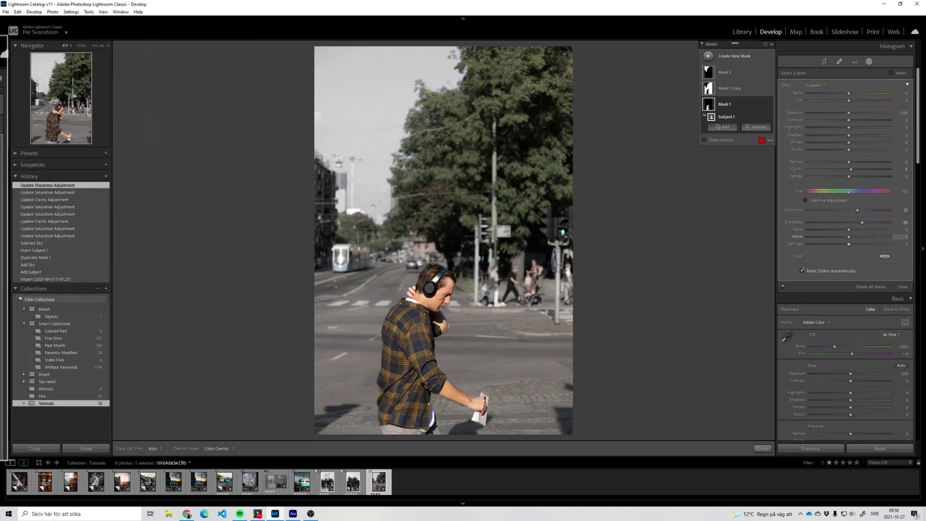
Step: Add a large Radial Gradient mask over the street to the right of the man and warm its Temp to about 17
left_click(724, 56)
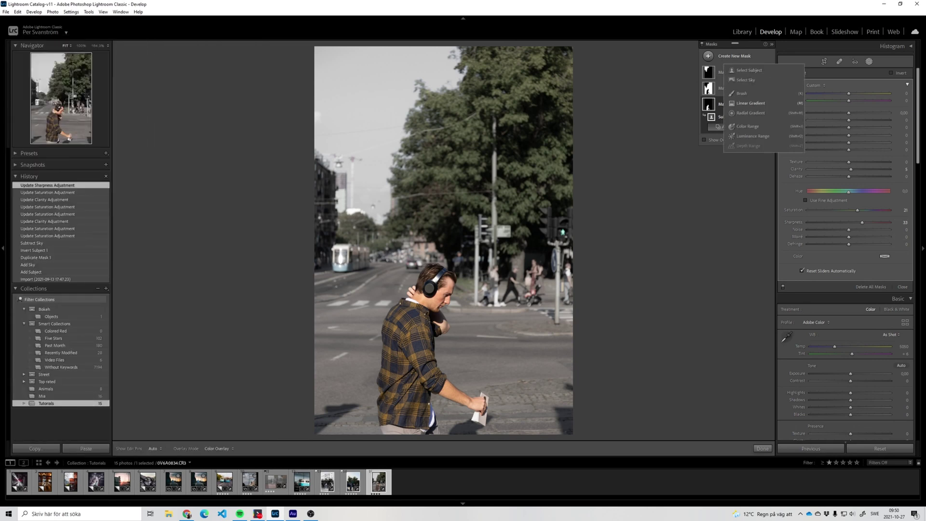
left_click(751, 113)
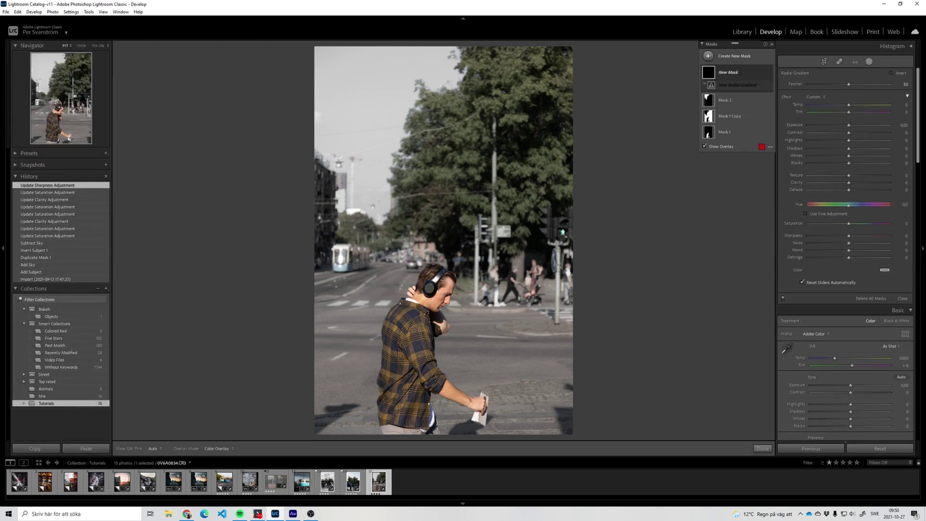
left_click_drag(477, 275, 639, 437)
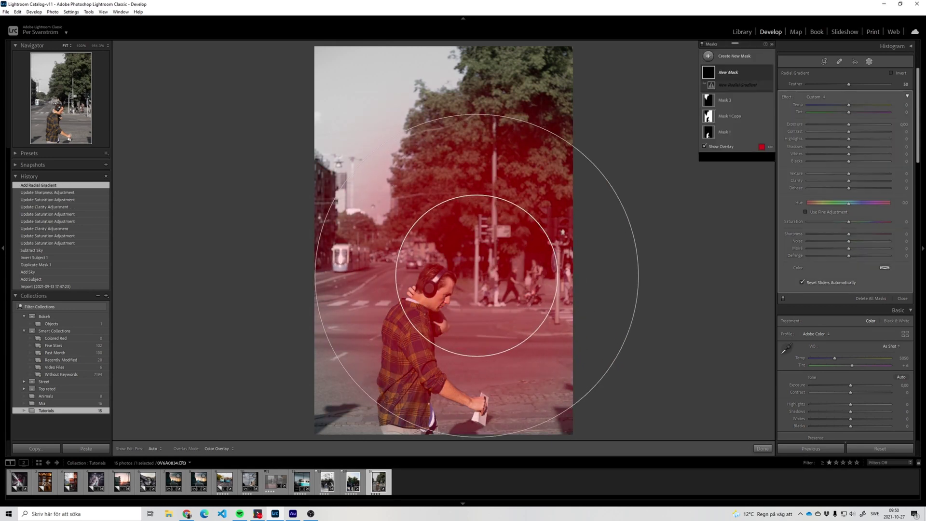
left_click_drag(477, 276, 502, 279)
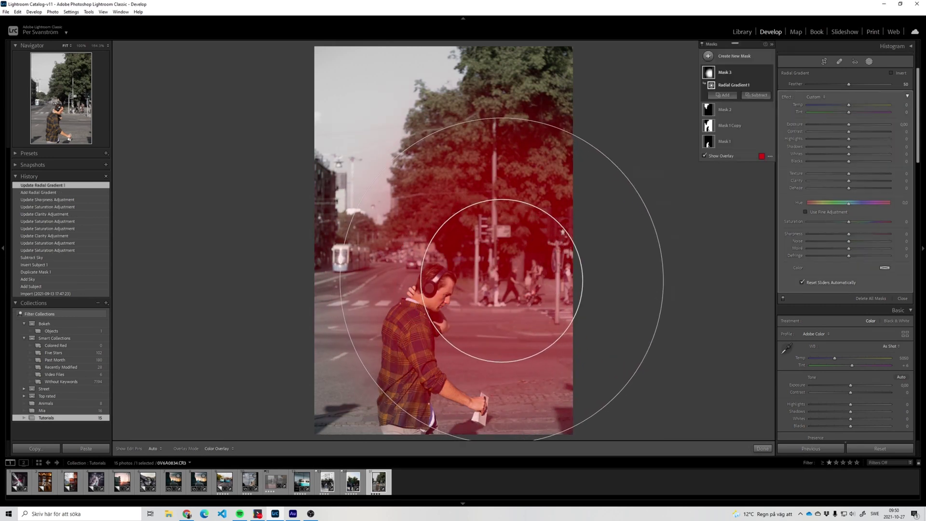
key("o")
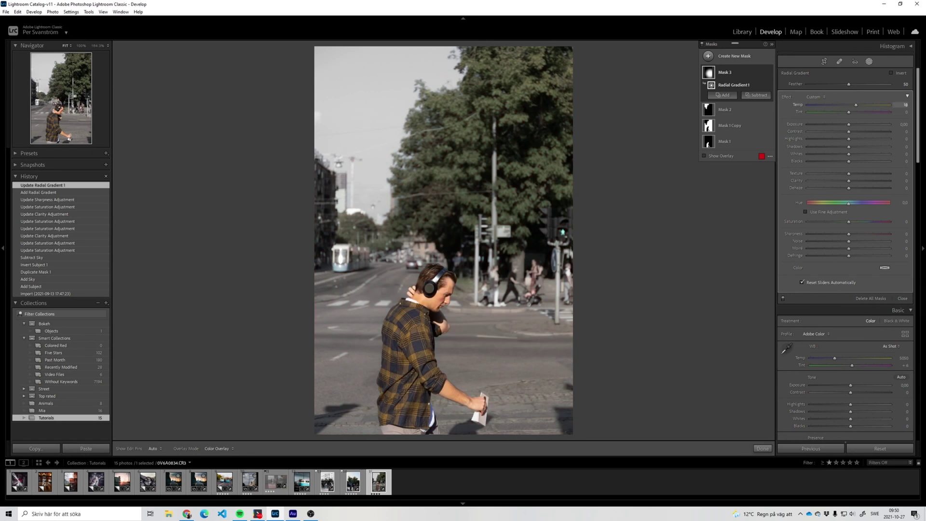
left_click_drag(856, 105, 856, 105)
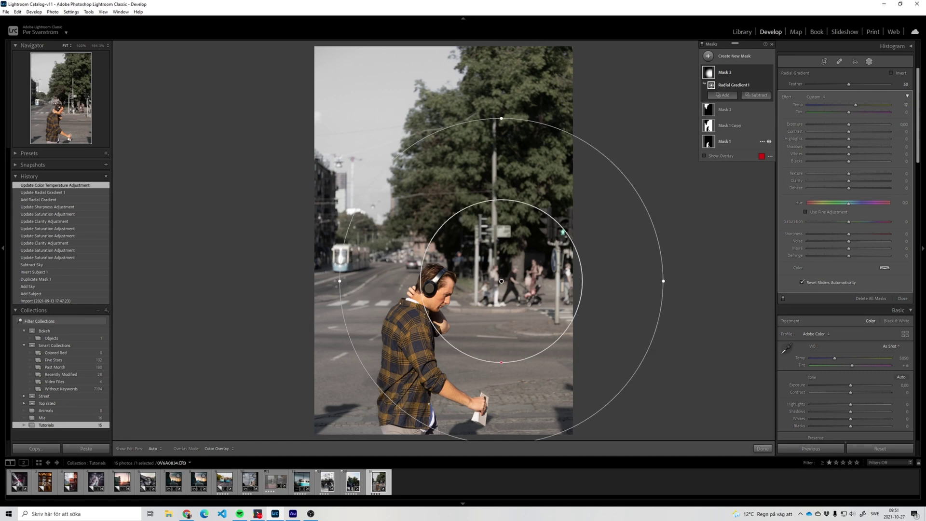
Step: Lower Mask 1's Saturation to about -12 and close the masking tools
left_click(725, 141)
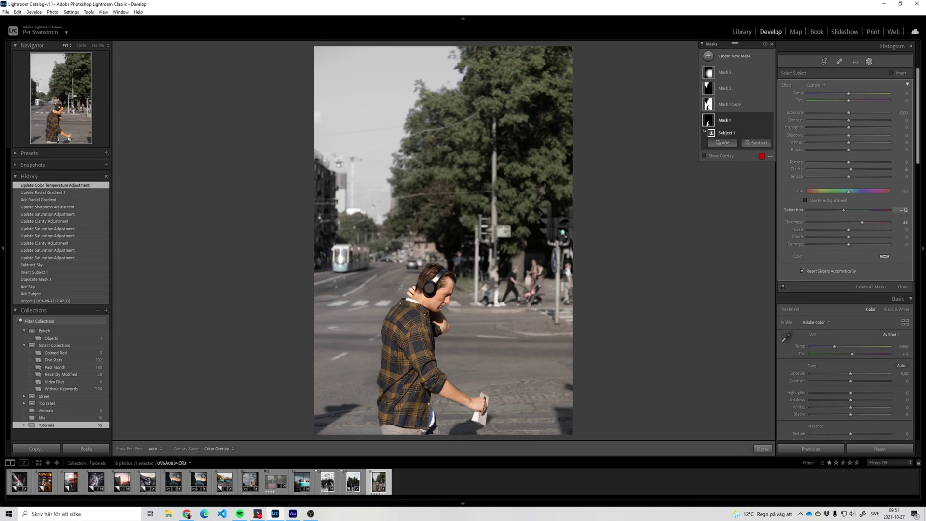
left_click(762, 449)
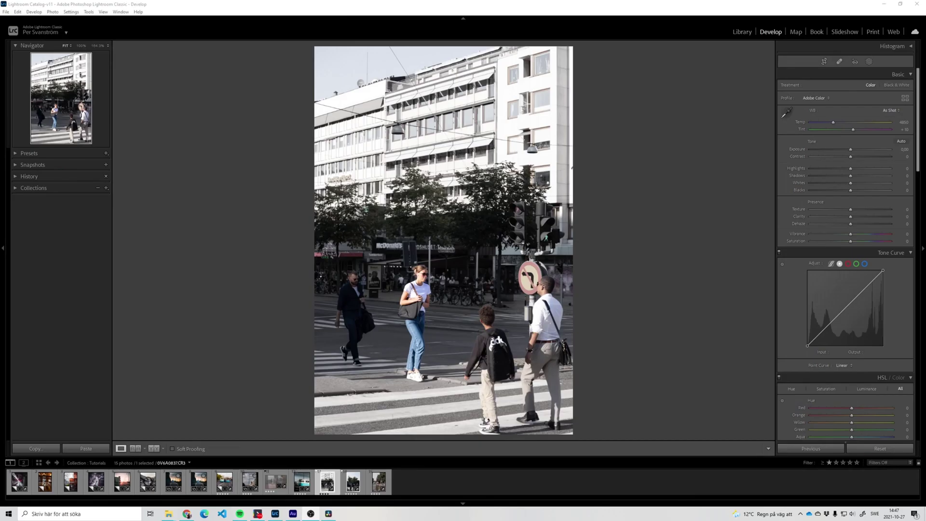
Step: On the pedestrian crossing photo, create a Color Range mask from the traffic sign's red and raise its Saturation to about 71
left_click(869, 62)
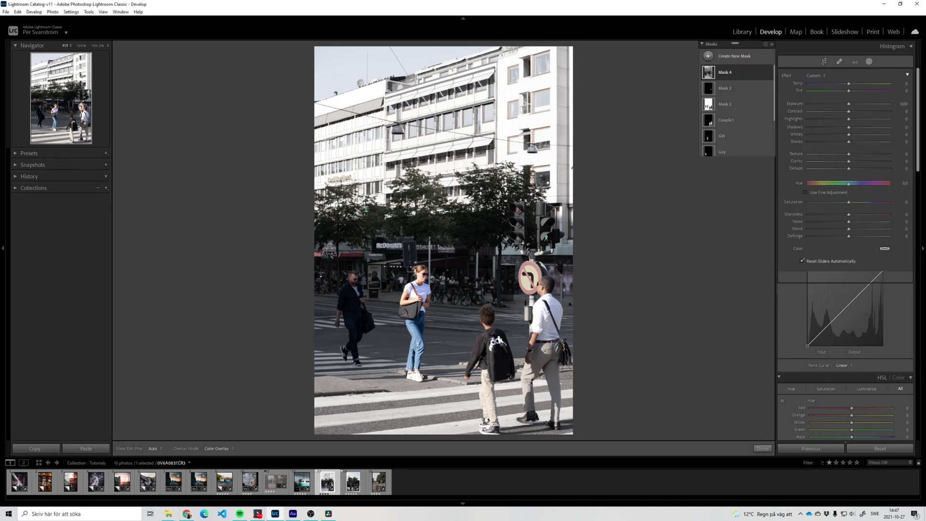
left_click(709, 56)
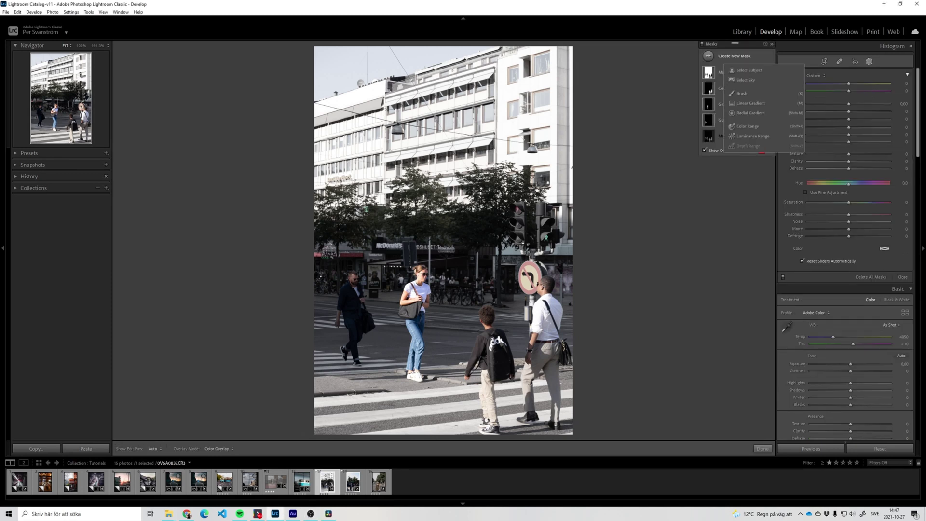
left_click(748, 126)
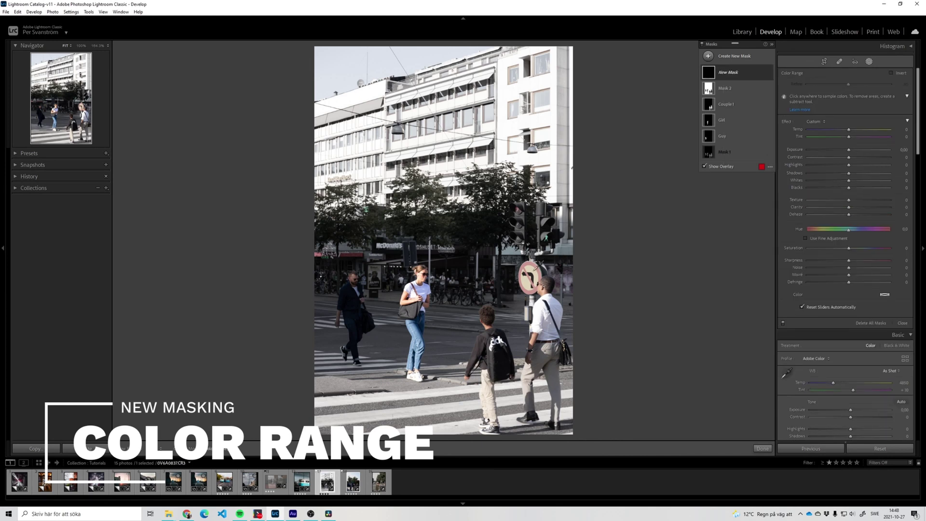
left_click(534, 269)
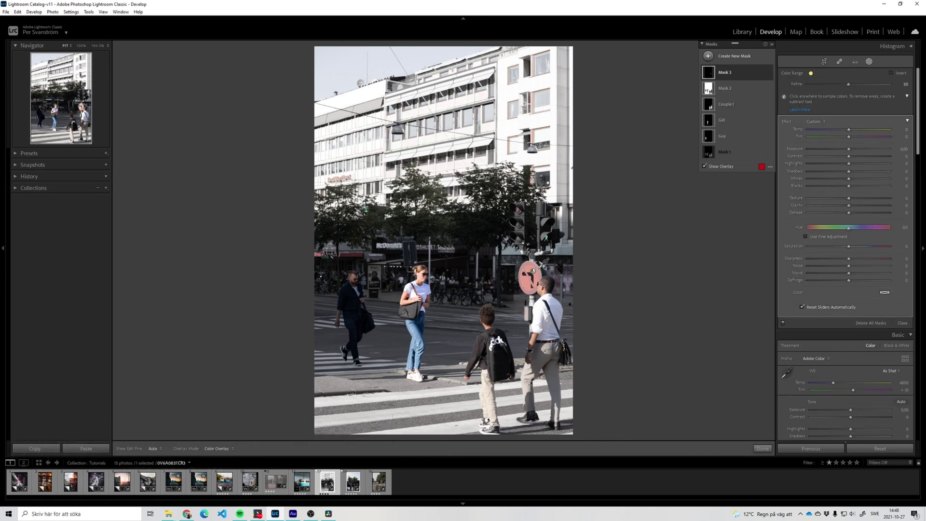
key("o")
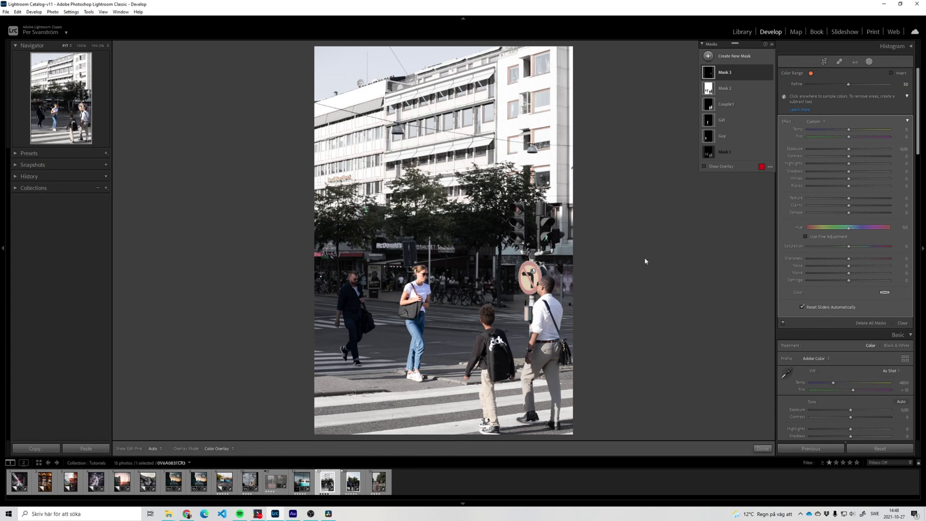
left_click_drag(849, 246, 879, 248)
Step: Create another Color Range mask sampled from the woman's blue jeans and reduce its Refine value to 3
left_click(708, 56)
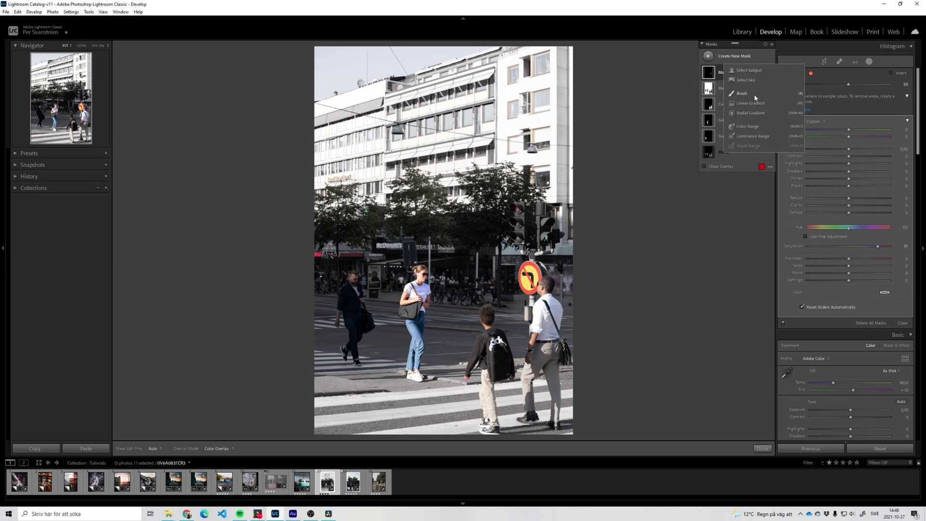
left_click(748, 126)
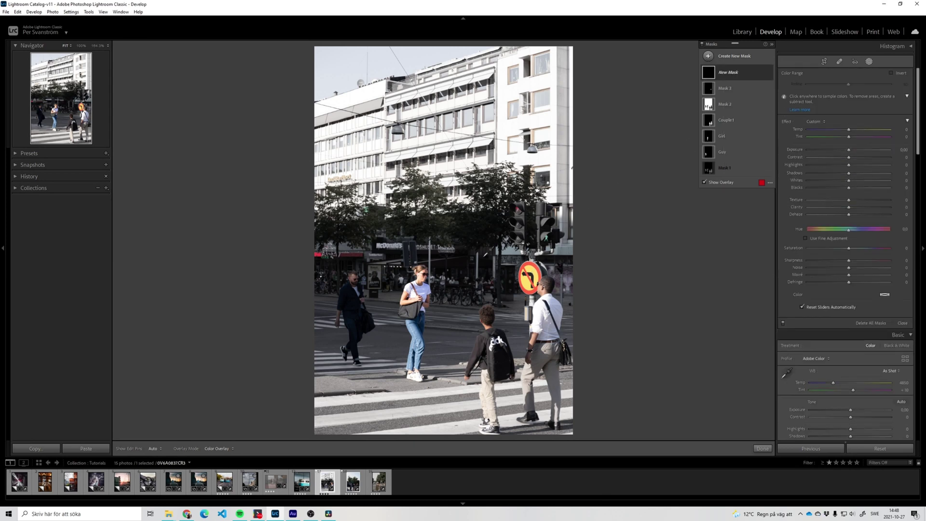
left_click(416, 332)
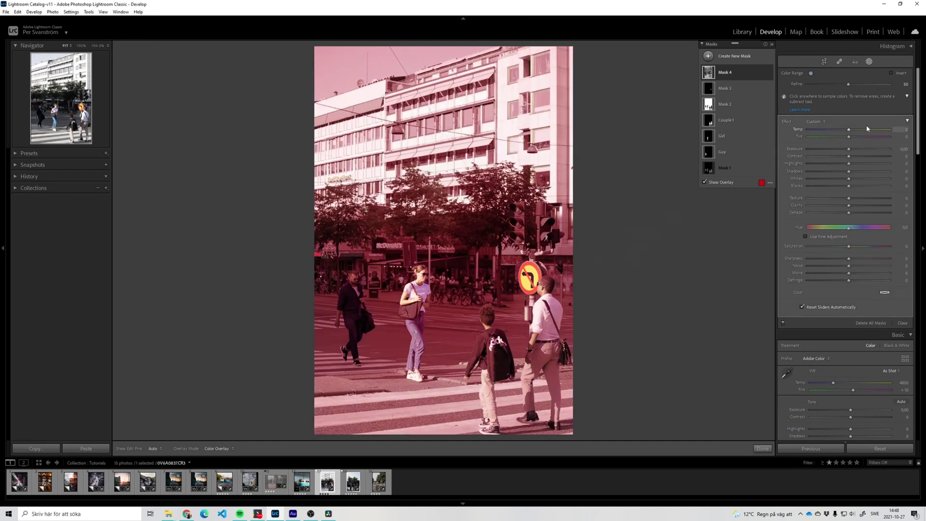
left_click_drag(850, 85, 811, 94)
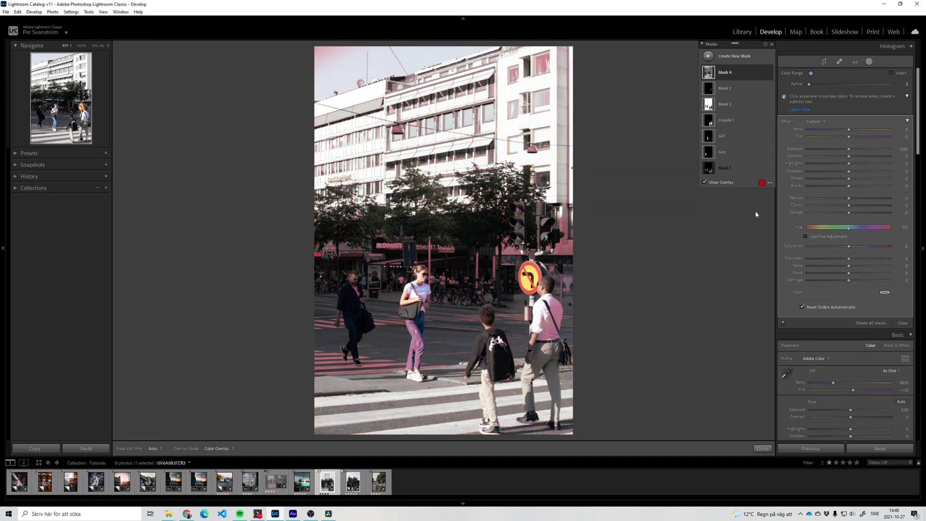
Step: Hide the overlay, raise the blue Color Range mask's Saturation about halfway and finish masking
key("o")
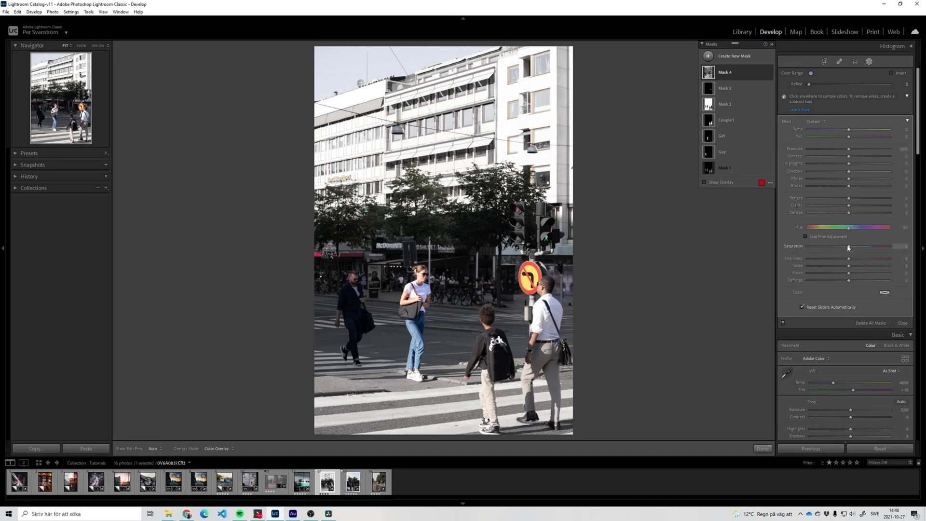
left_click_drag(850, 248, 871, 249)
left_click(763, 448)
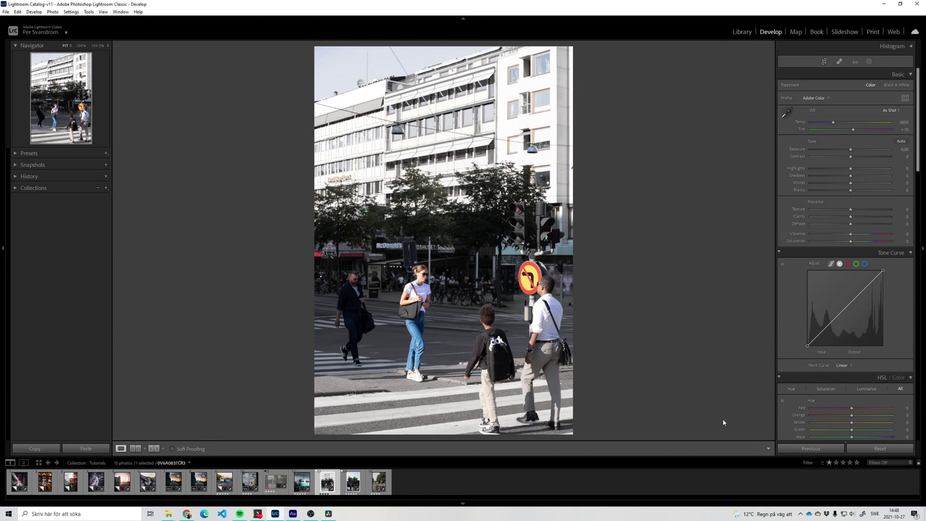